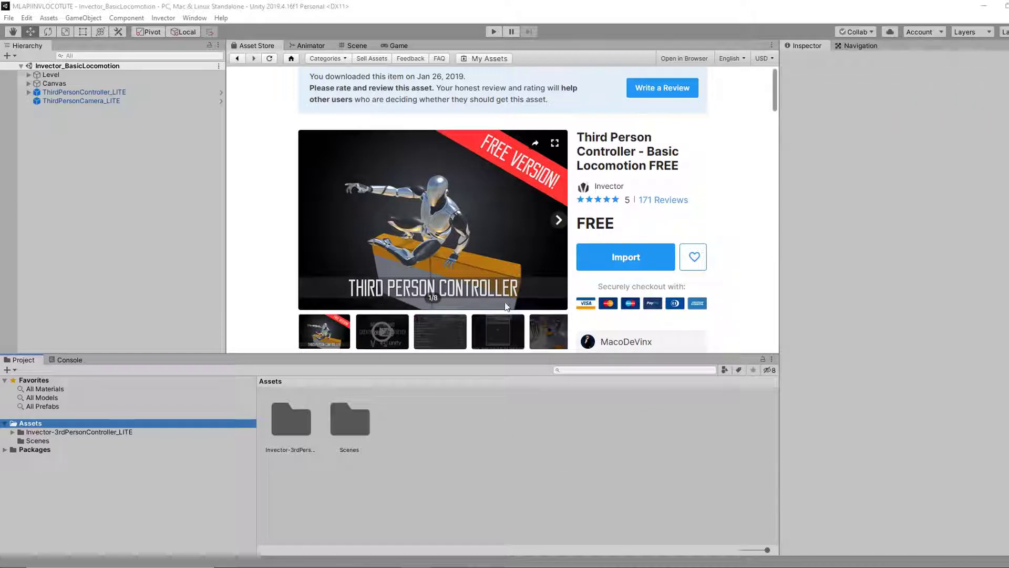
Switch to the Scene view and fly the camera back to frame the demo level and character
{"action": "left_click", "coordinate": [633, 261]}
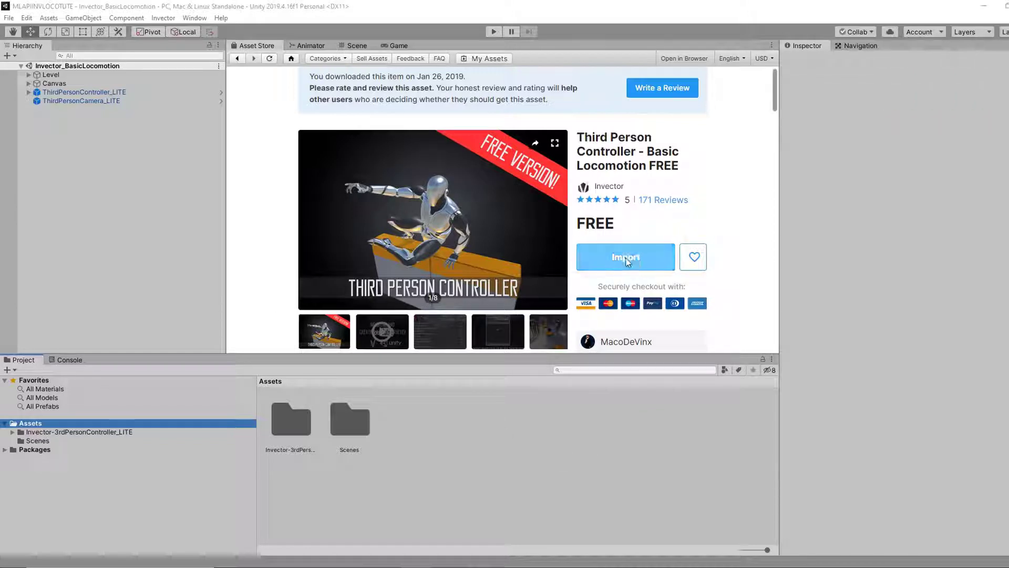
{"action": "left_click", "coordinate": [356, 46]}
{"action": "right_click_drag", "start_coordinate": [410, 115], "coordinate": [919, 260]}
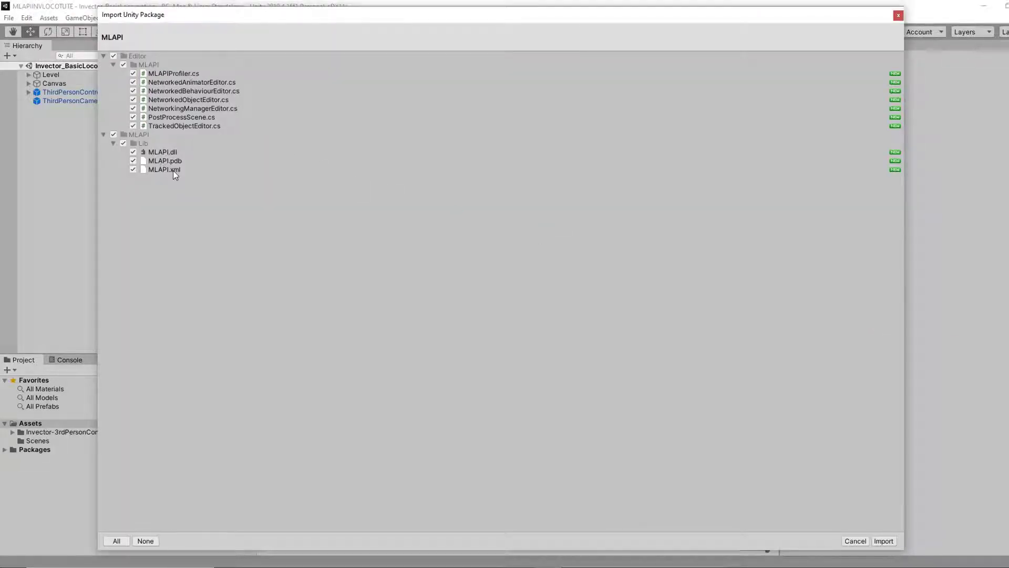
Import all MLAPI package files and check the new UnityProjectCloner-master folder in Assets
{"action": "left_click", "coordinate": [883, 542]}
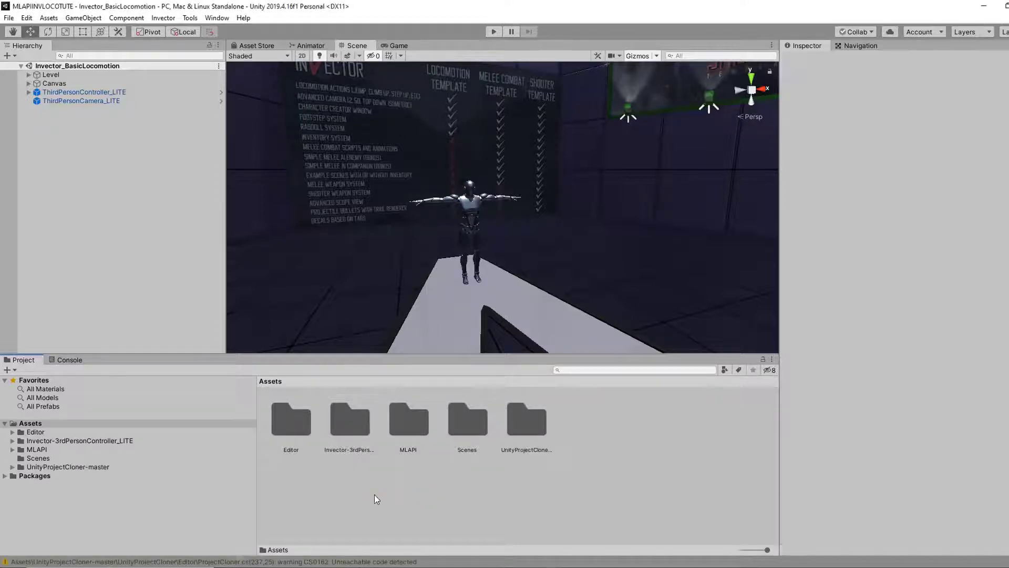
{"action": "left_click", "coordinate": [523, 423]}
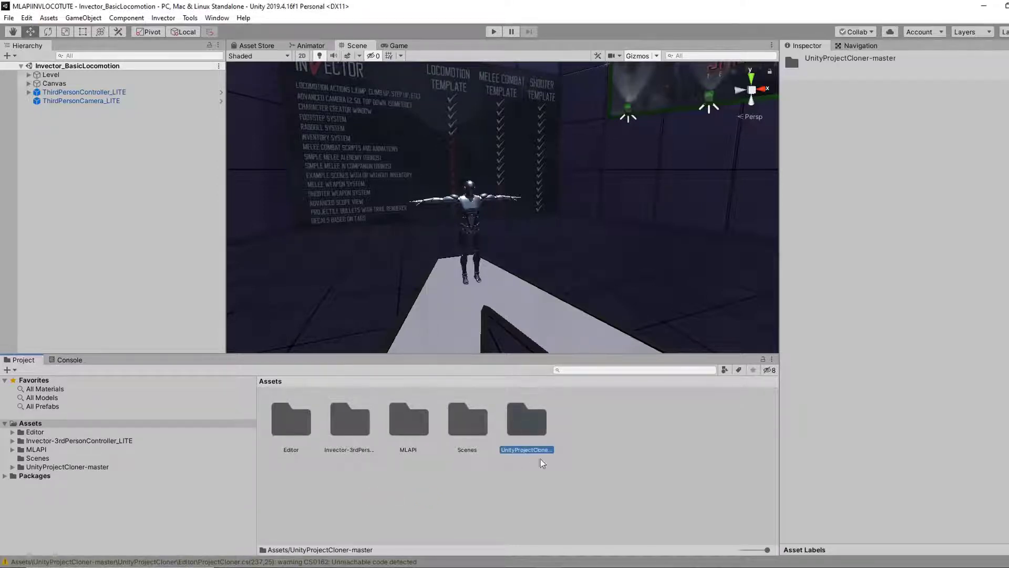
Create a new folder named Prefabs in Assets and open it
{"action": "right_click", "coordinate": [371, 475]}
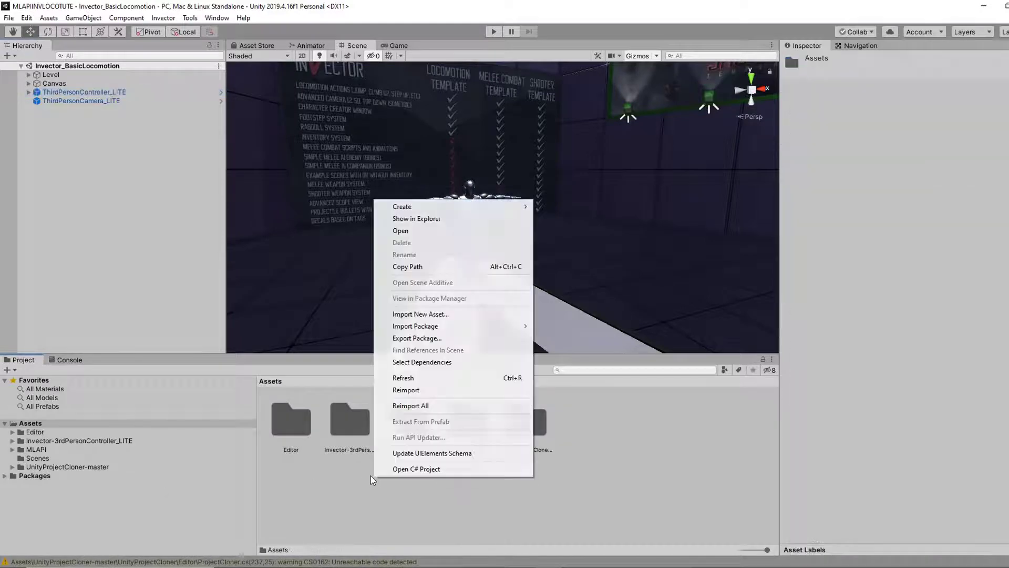
{"action": "mouse_move", "coordinate": [445, 207]}
{"action": "left_click", "coordinate": [576, 168]}
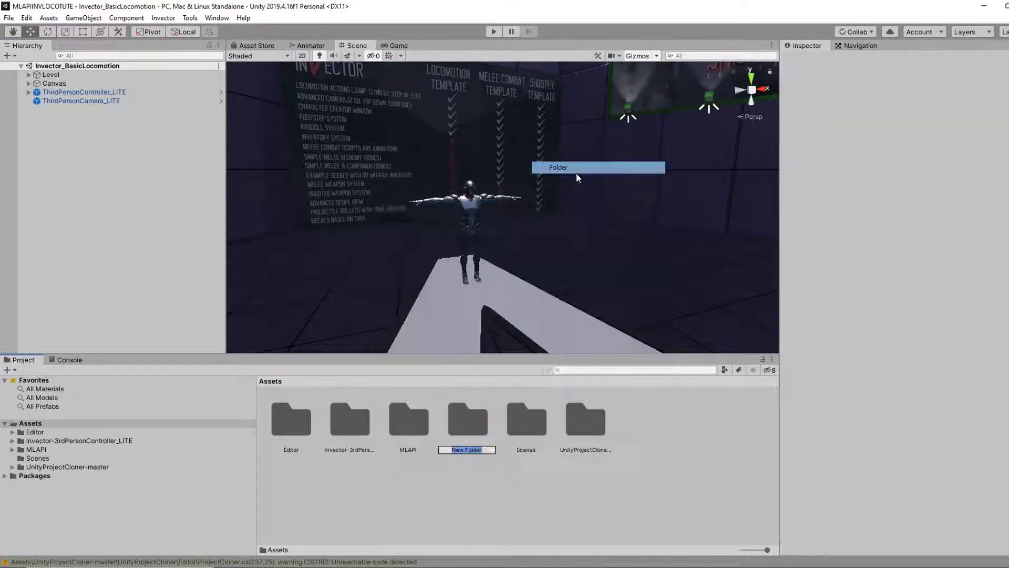
{"action": "type", "text": "Pr"}
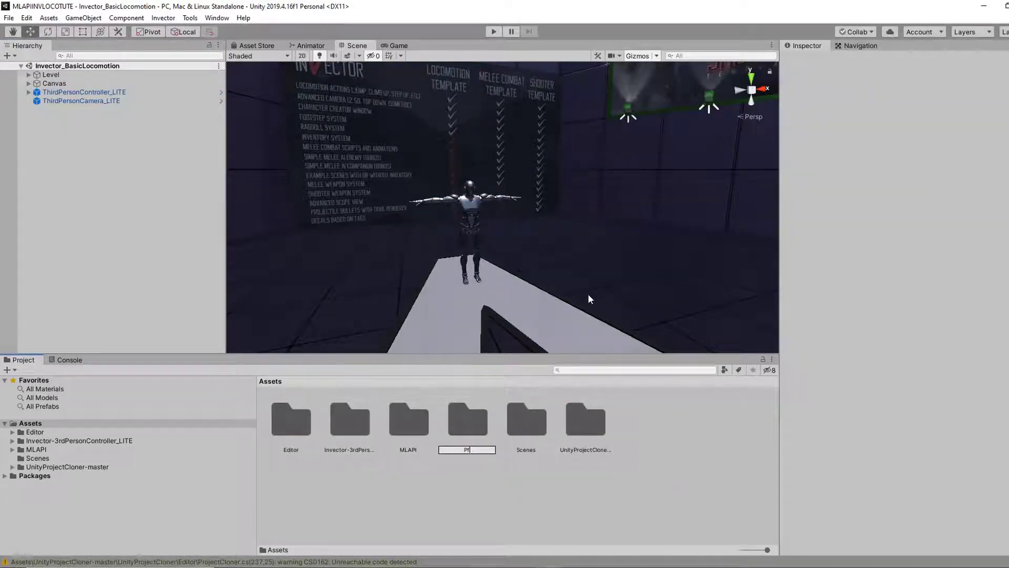
{"action": "type", "text": "efabs"}
{"action": "key", "text": "Return"}
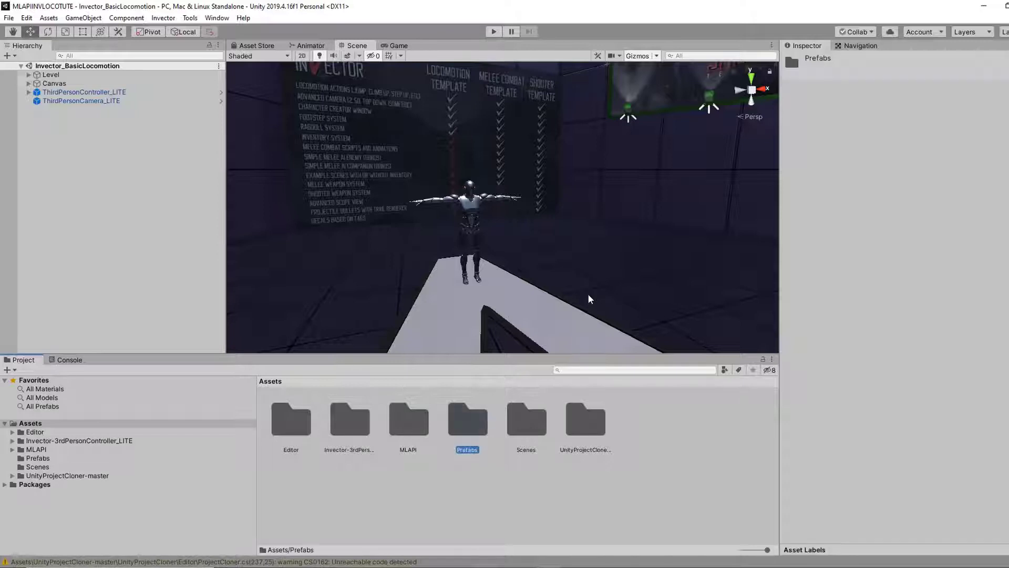
{"action": "double_click", "coordinate": [473, 436]}
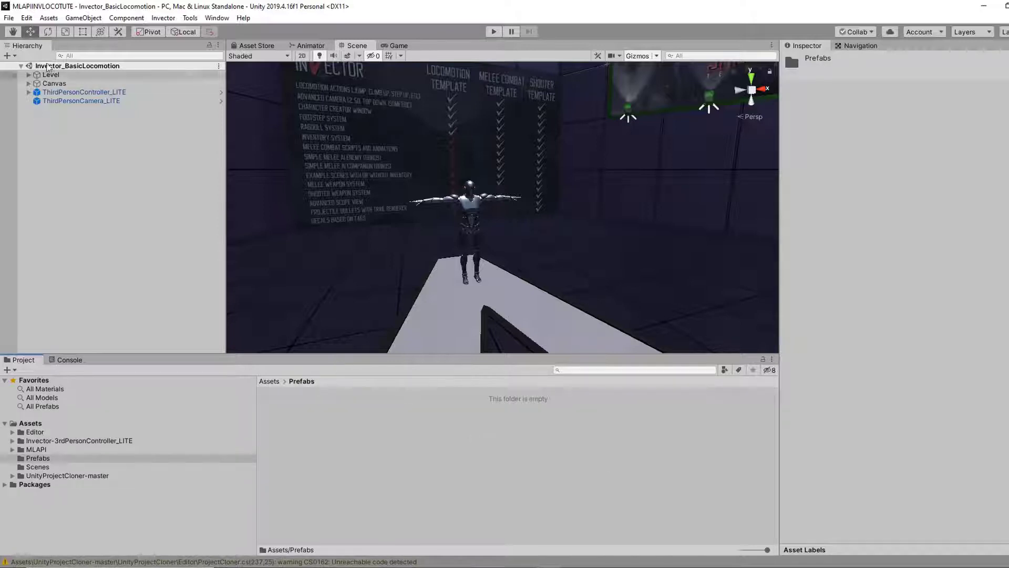
Save ThirdPersonController_LITE and ThirdPersonCamera_LITE as original prefabs in the Prefabs folder
{"action": "left_click", "coordinate": [95, 95]}
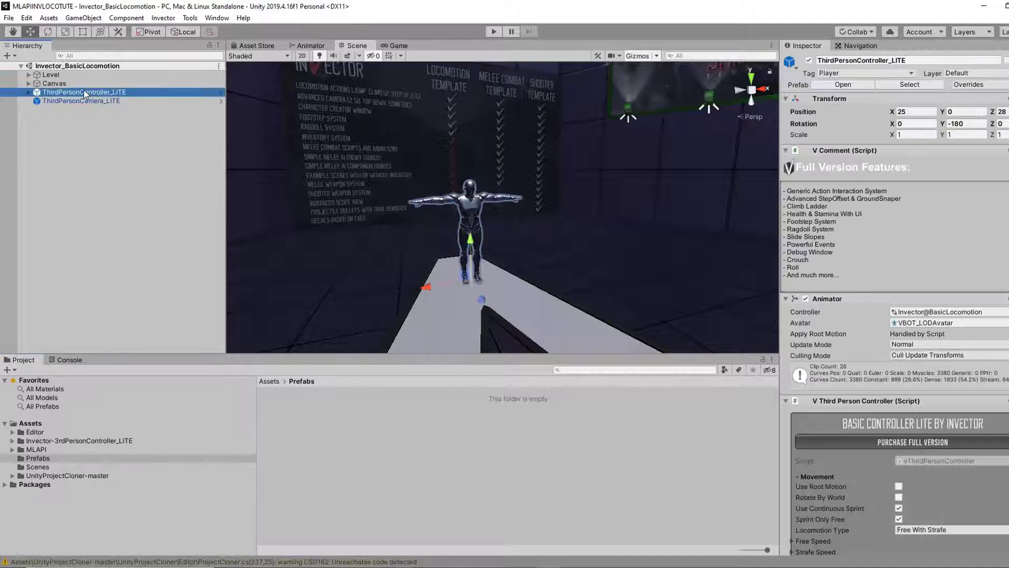
{"action": "left_click_drag", "start_coordinate": [80, 90], "coordinate": [308, 436]}
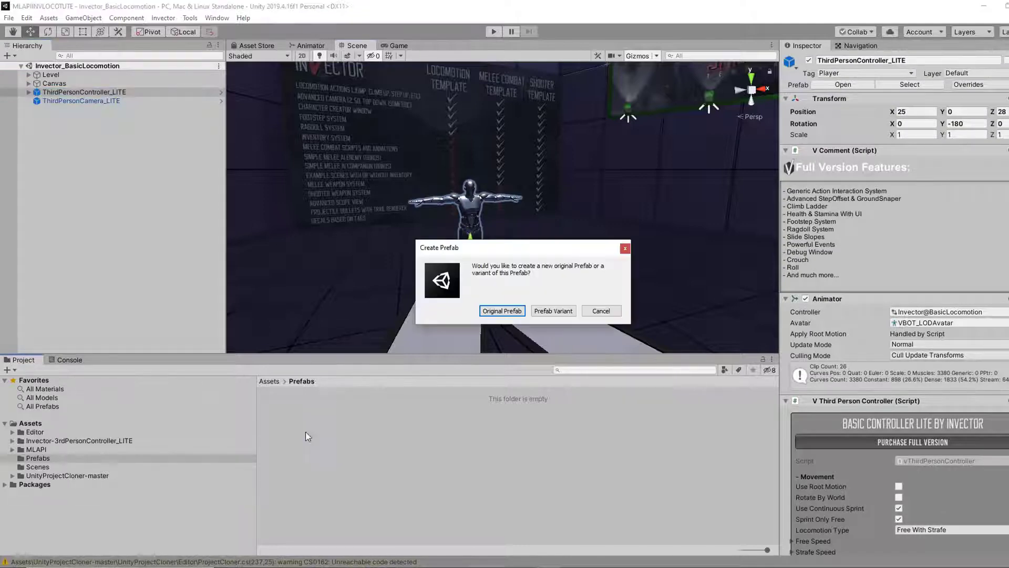
{"action": "left_click", "coordinate": [502, 311]}
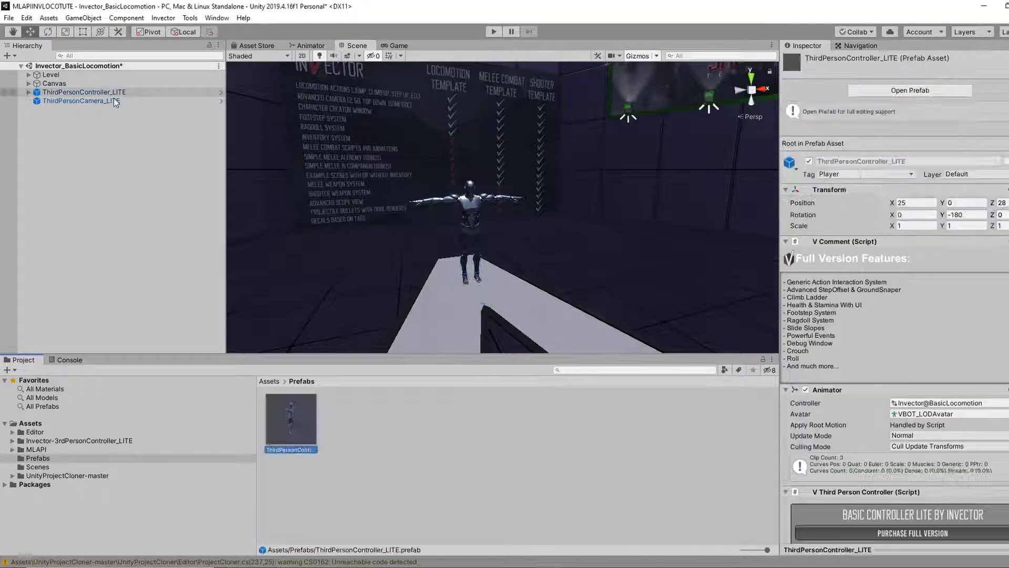
{"action": "left_click", "coordinate": [101, 102]}
{"action": "left_click_drag", "start_coordinate": [101, 103], "coordinate": [357, 423]}
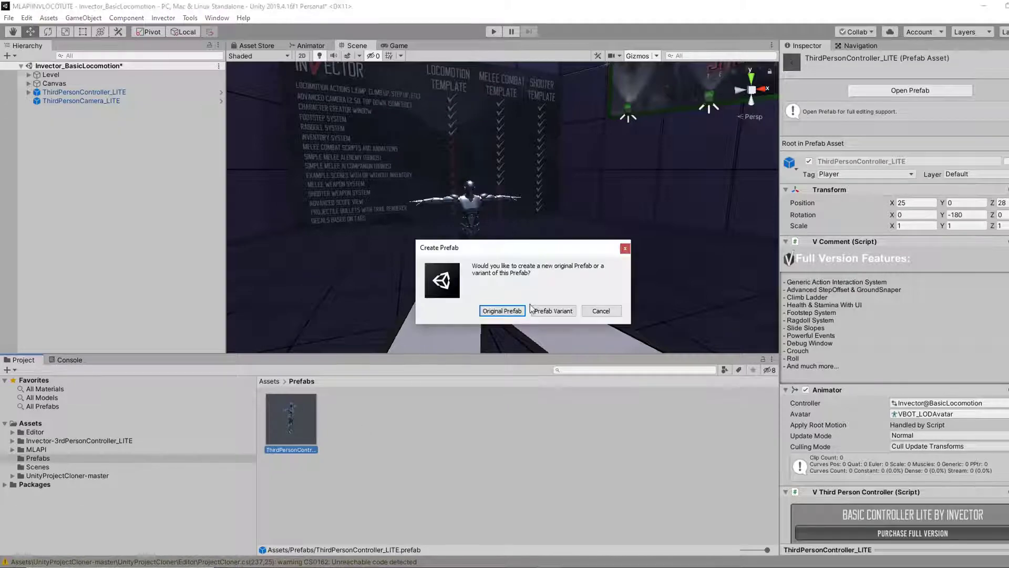
{"action": "left_click", "coordinate": [502, 310]}
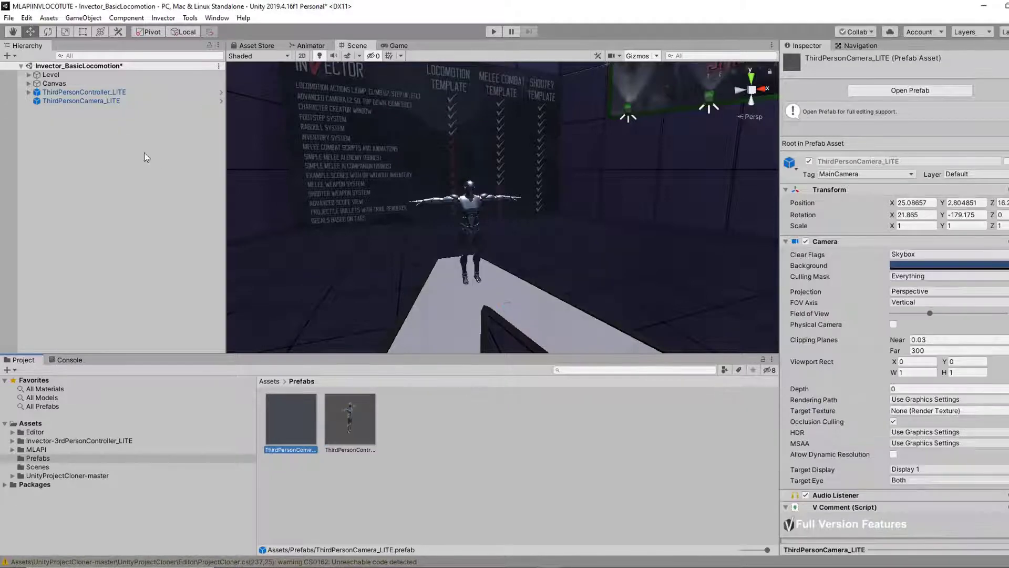
{"action": "left_click", "coordinate": [90, 101]}
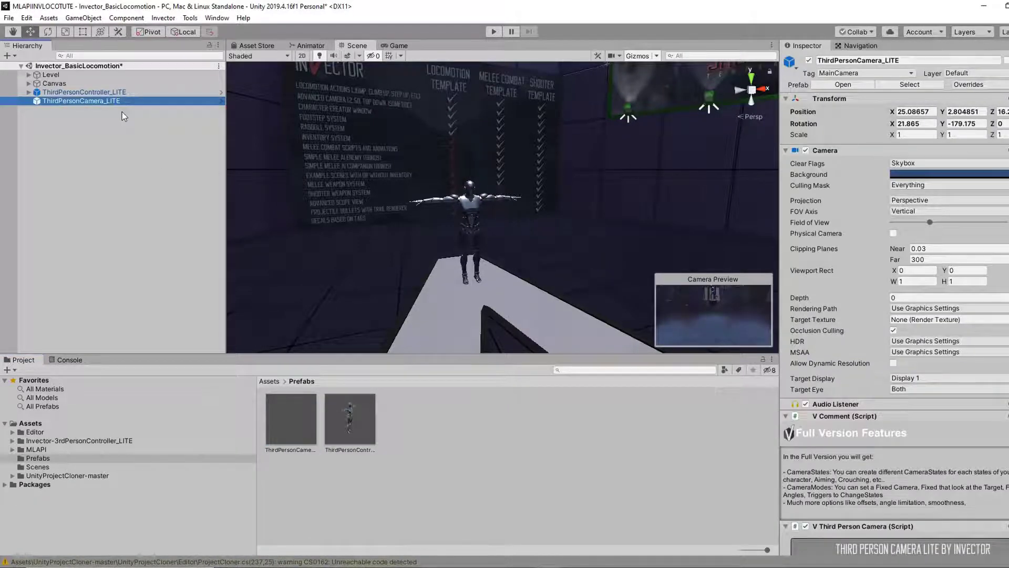
Delete the scene camera and create an empty game object named NetworkManager
{"action": "key", "text": "Delete"}
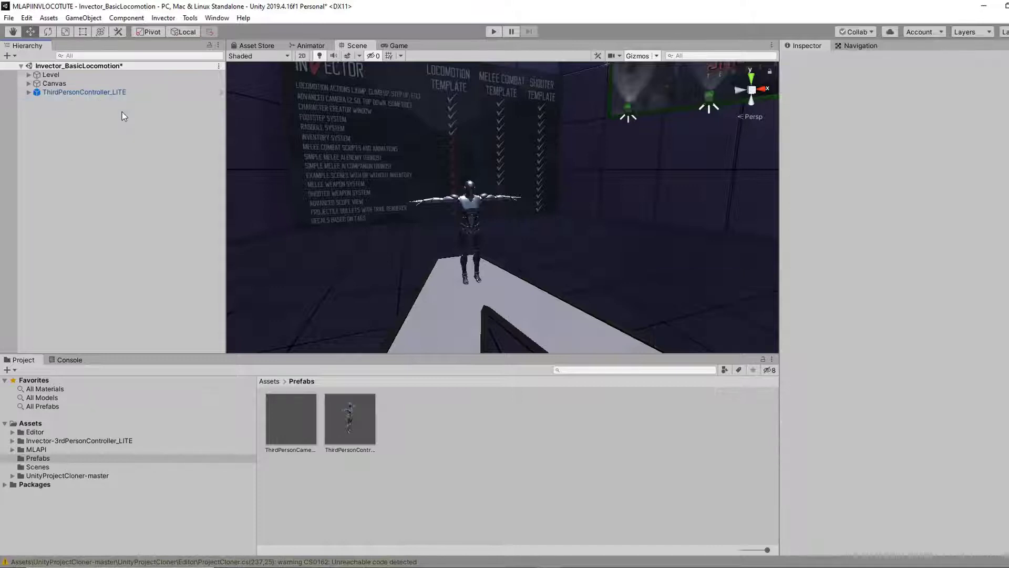
{"action": "right_click", "coordinate": [95, 130]}
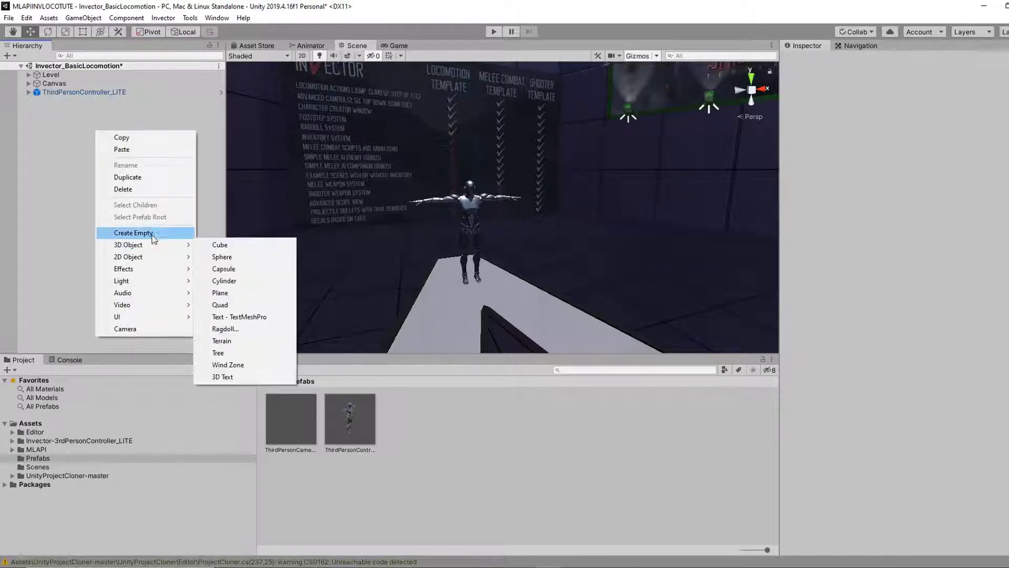
{"action": "left_click", "coordinate": [137, 233]}
{"action": "type", "text": "Ne"}
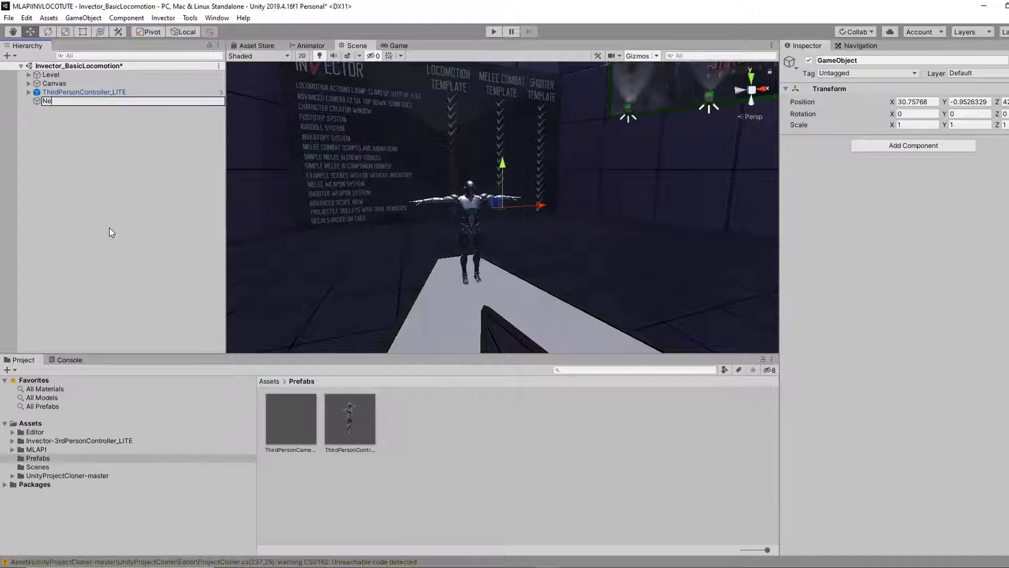
{"action": "type", "text": "tworkManager"}
{"action": "key", "text": "Return"}
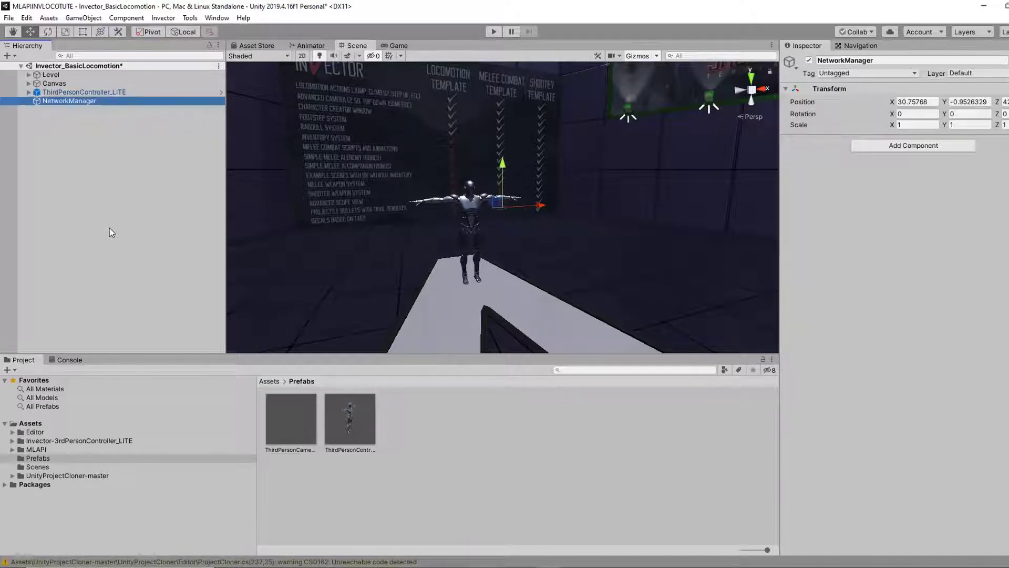
Add a NetworkingManager component to NetworkManager with UnetTransport as the transport
{"action": "left_click", "coordinate": [904, 148]}
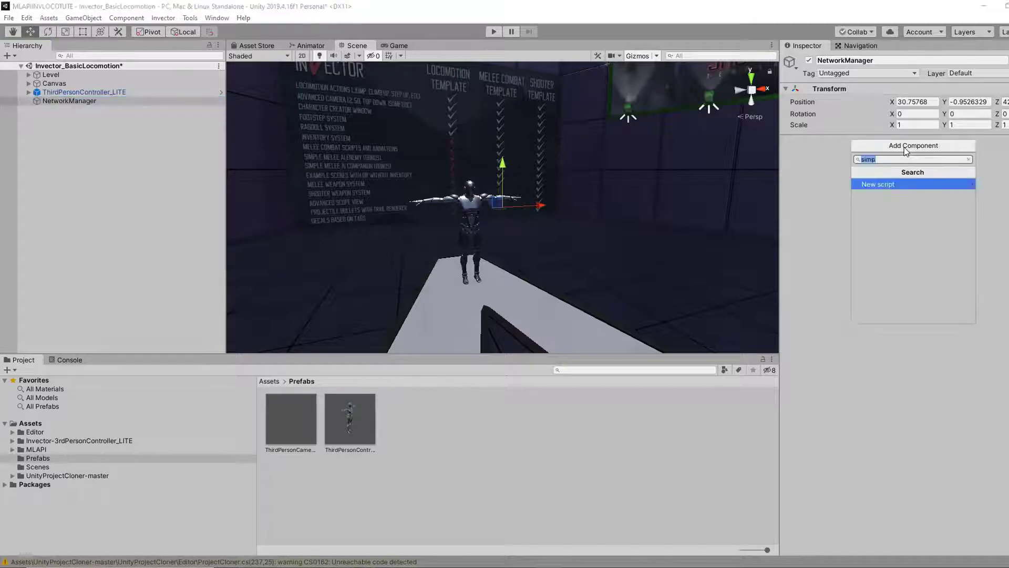
{"action": "type", "text": "net"}
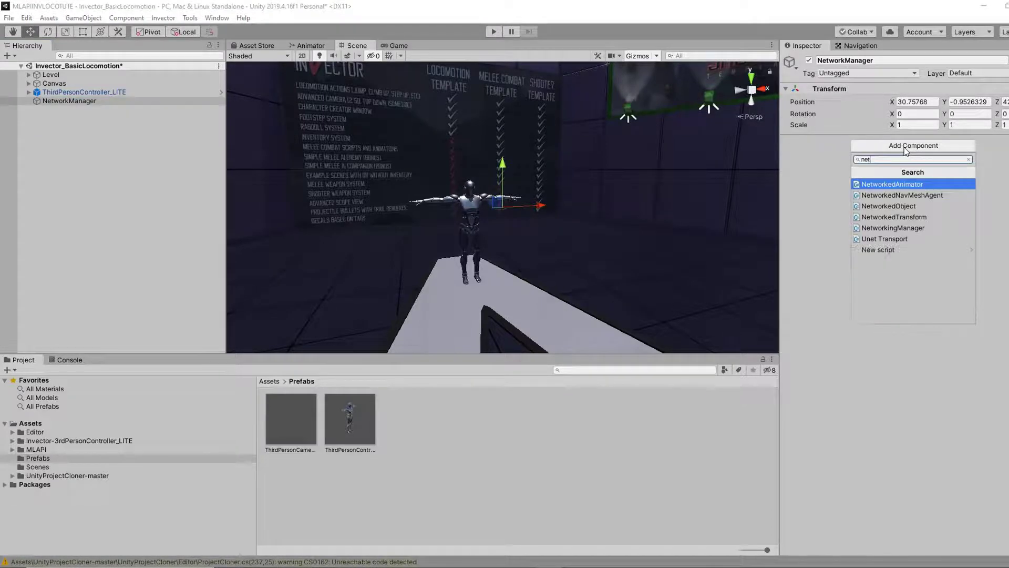
{"action": "left_click", "coordinate": [905, 229]}
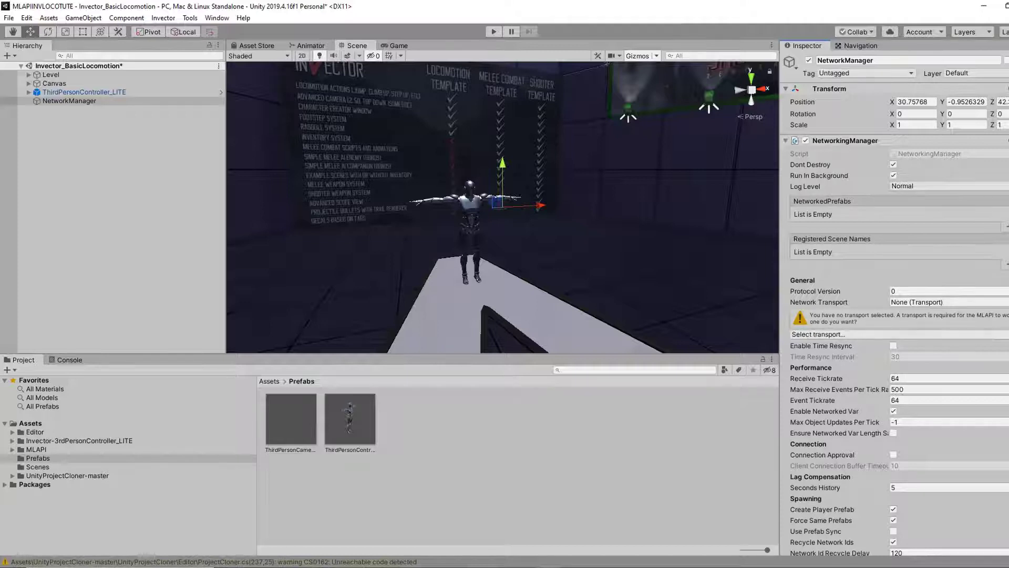
{"action": "left_click", "coordinate": [841, 334]}
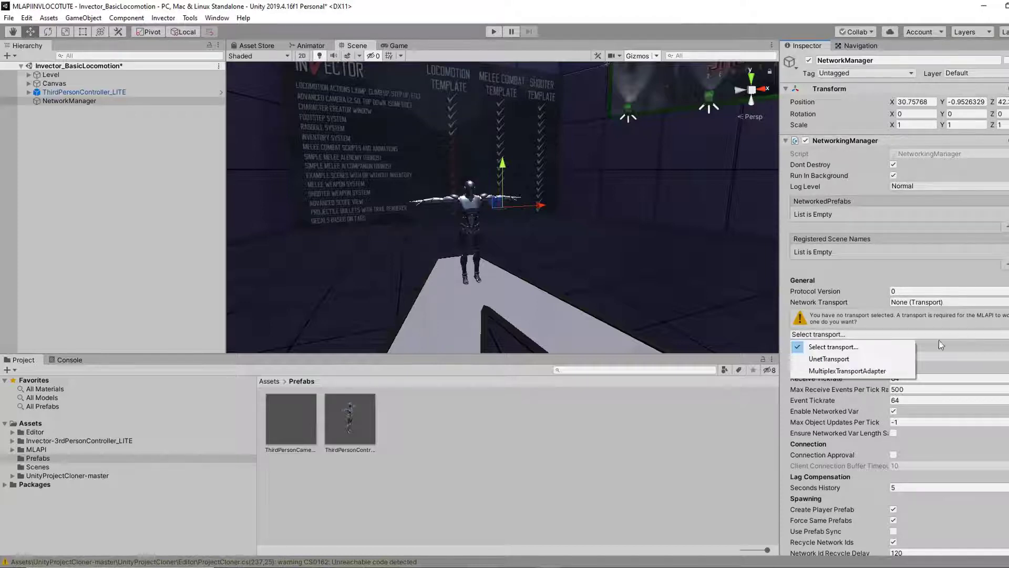
{"action": "left_click", "coordinate": [847, 360]}
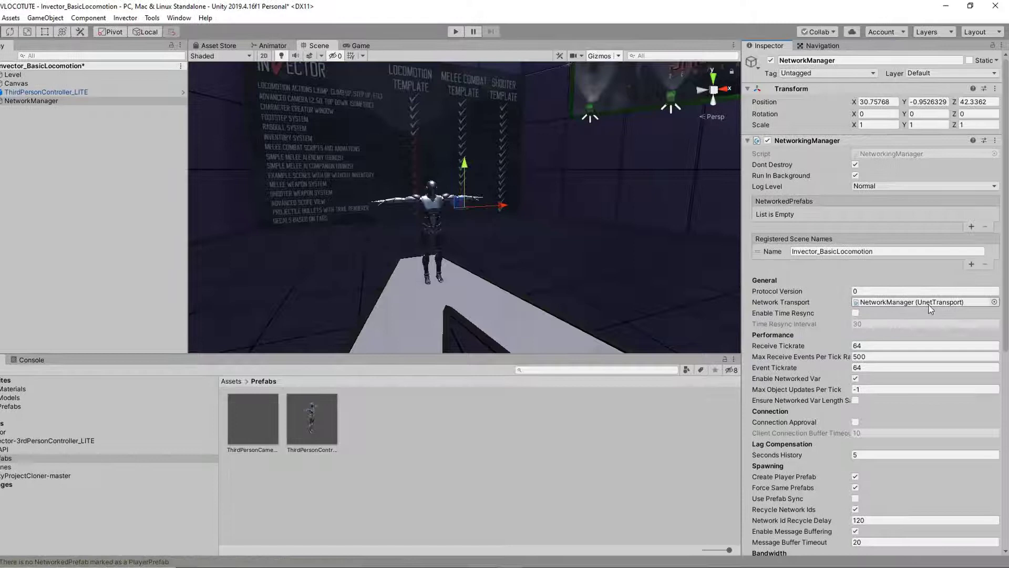
Register the ThirdPersonController_LITE prefab in the NetworkedPrefabs list
{"action": "scroll", "coordinate": [794, 394], "scroll_direction": "down", "scroll_amount": 10}
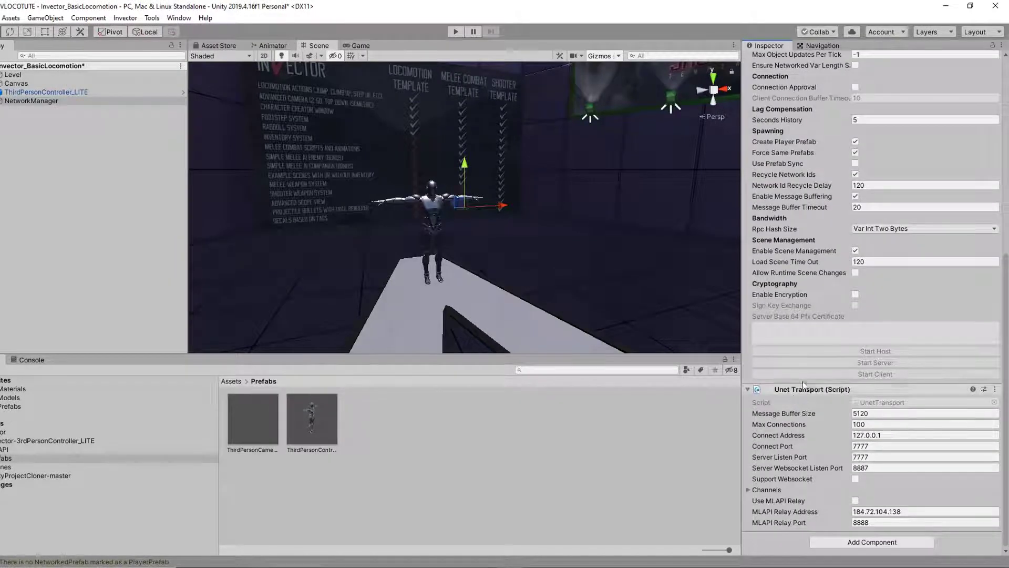
{"action": "scroll", "coordinate": [864, 417], "scroll_direction": "up", "scroll_amount": 10}
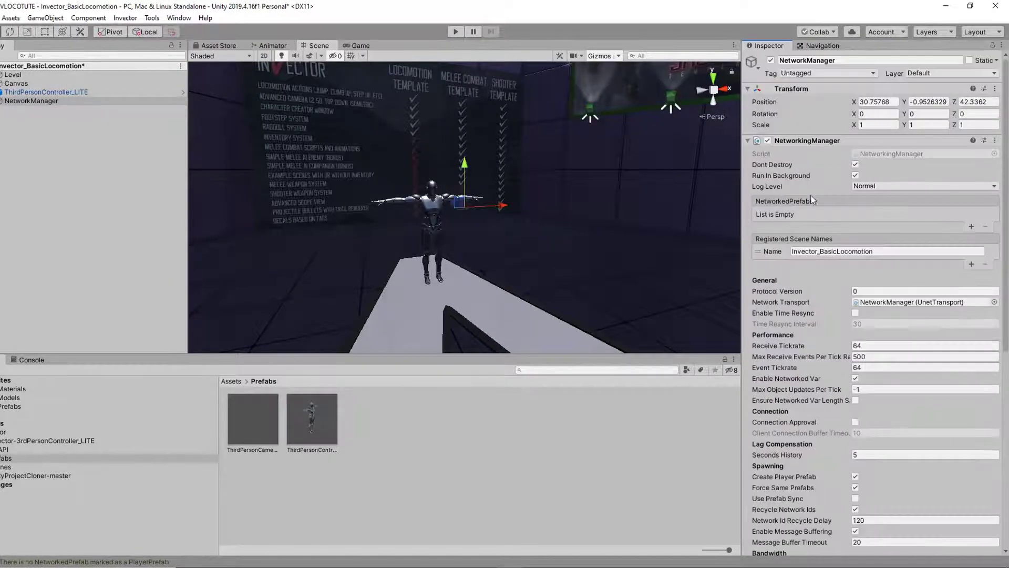
{"action": "left_click", "coordinate": [972, 227]}
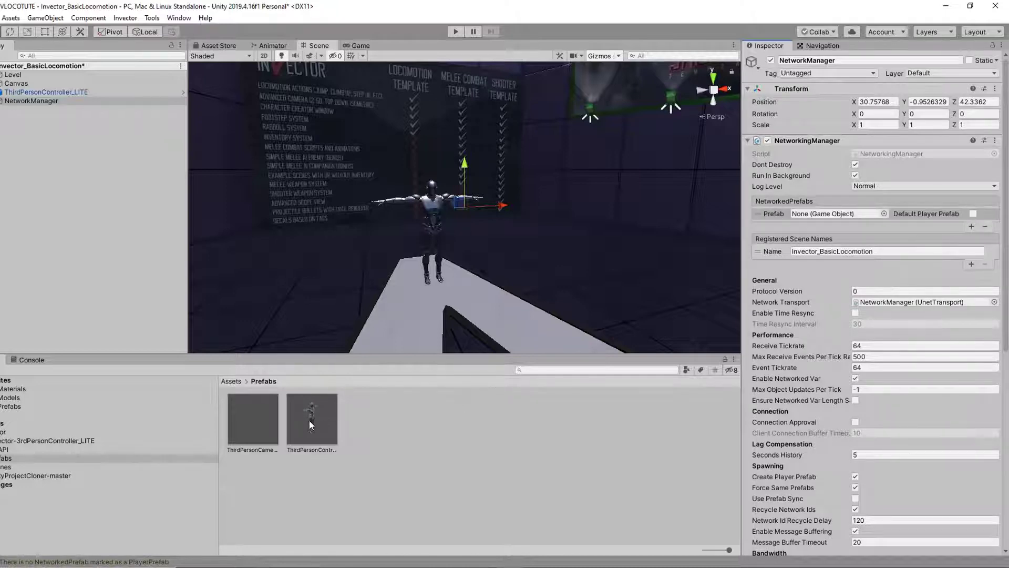
{"action": "left_click_drag", "start_coordinate": [309, 421], "coordinate": [838, 213]}
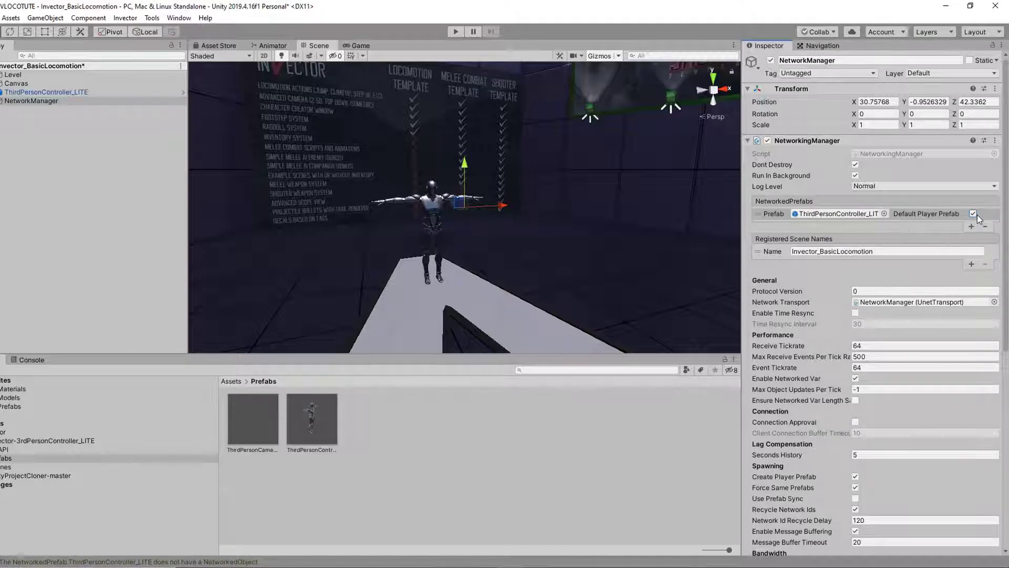
Add NetworkedObject, NetworkedTransform and NetworkedAnimator components to the ThirdPersonController_LITE prefab
{"action": "left_click", "coordinate": [183, 92]}
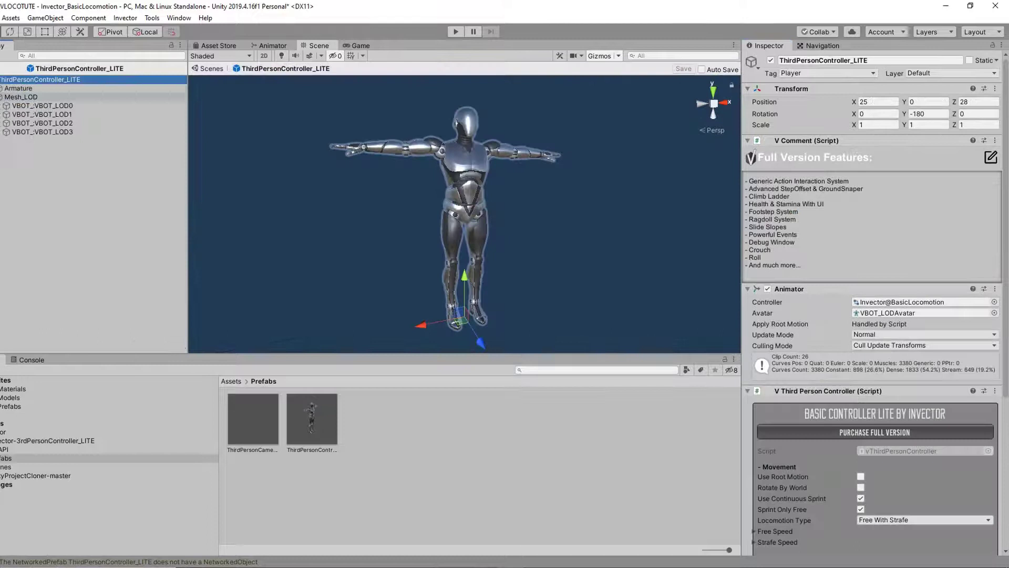
{"action": "scroll", "coordinate": [852, 342], "scroll_direction": "down", "scroll_amount": 5}
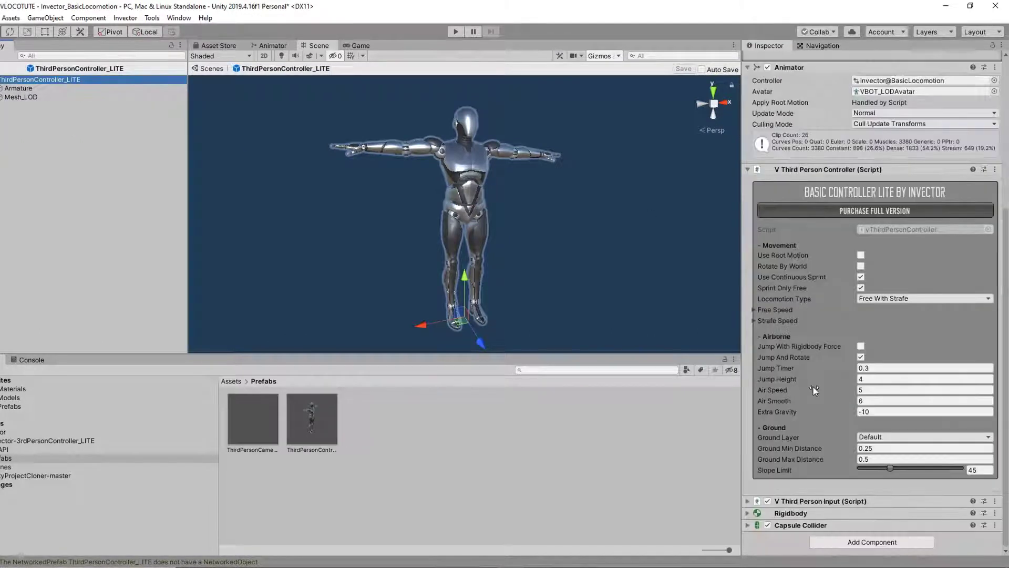
{"action": "left_click", "coordinate": [846, 542]}
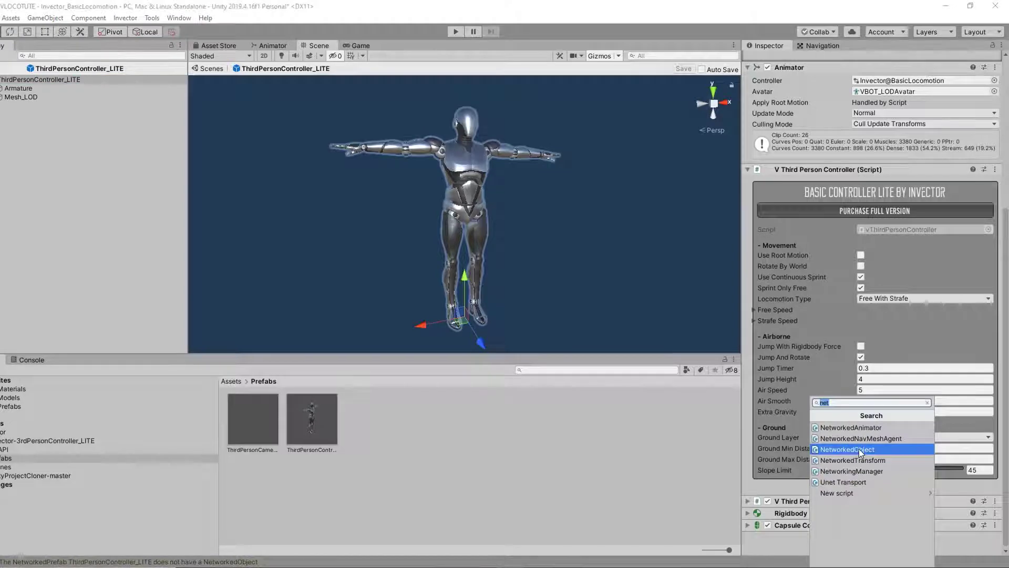
{"action": "left_click", "coordinate": [859, 449]}
{"action": "left_click", "coordinate": [857, 544]}
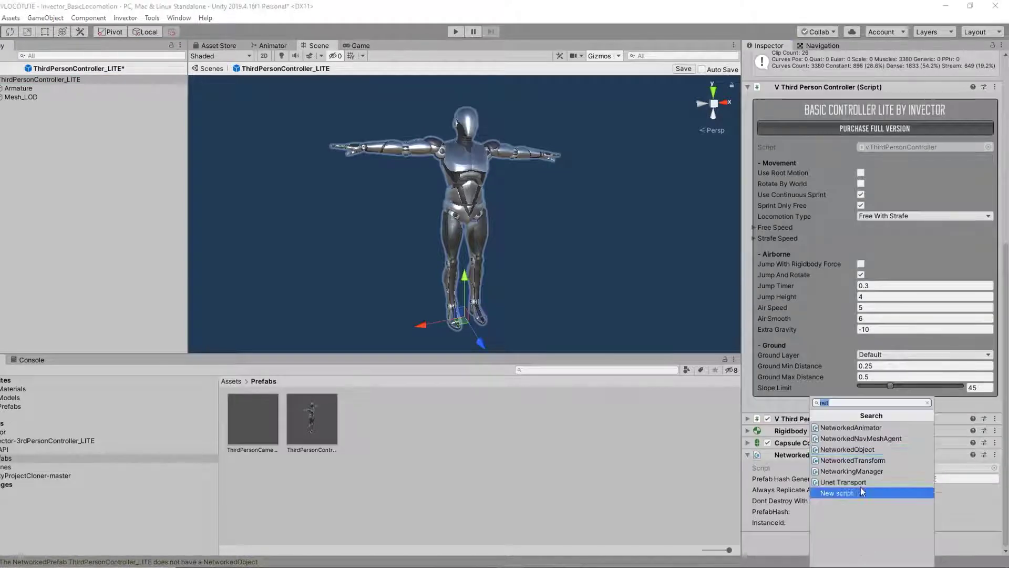
{"action": "left_click", "coordinate": [863, 461]}
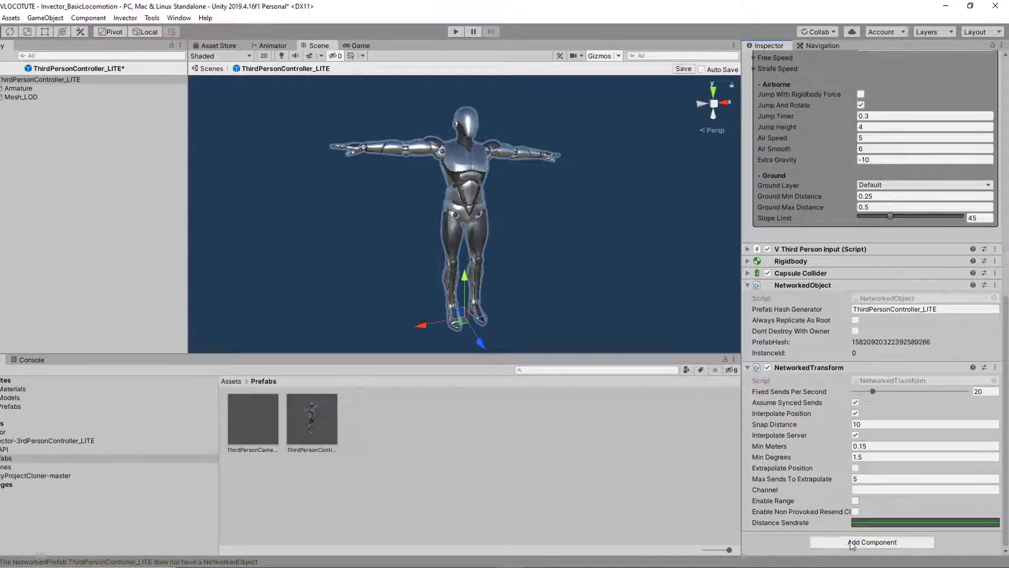
{"action": "left_click", "coordinate": [852, 543]}
{"action": "left_click", "coordinate": [875, 431]}
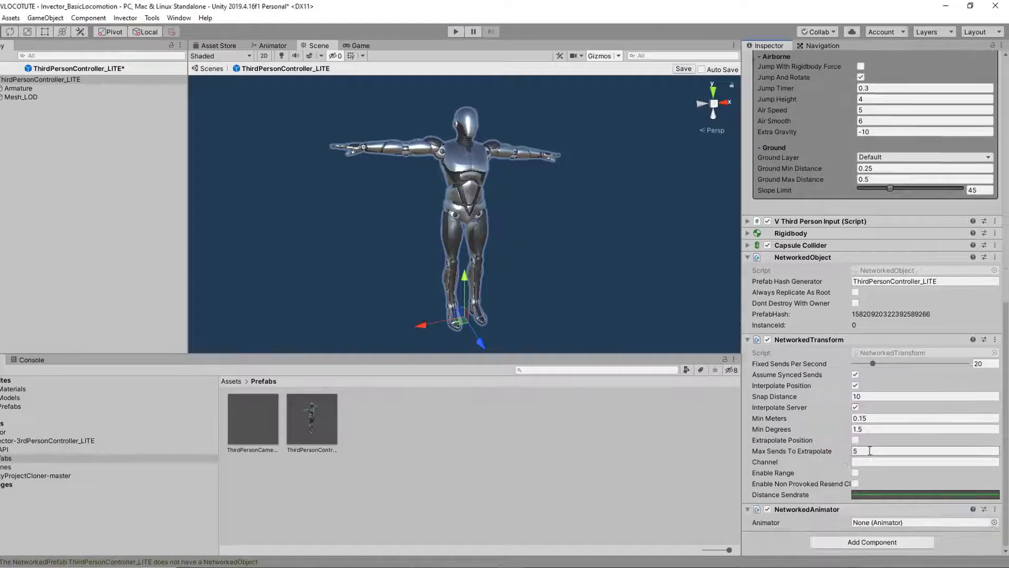
Link the prefab's Animator to the NetworkedAnimator's Animator field
{"action": "scroll", "coordinate": [857, 362], "scroll_direction": "up", "scroll_amount": 15}
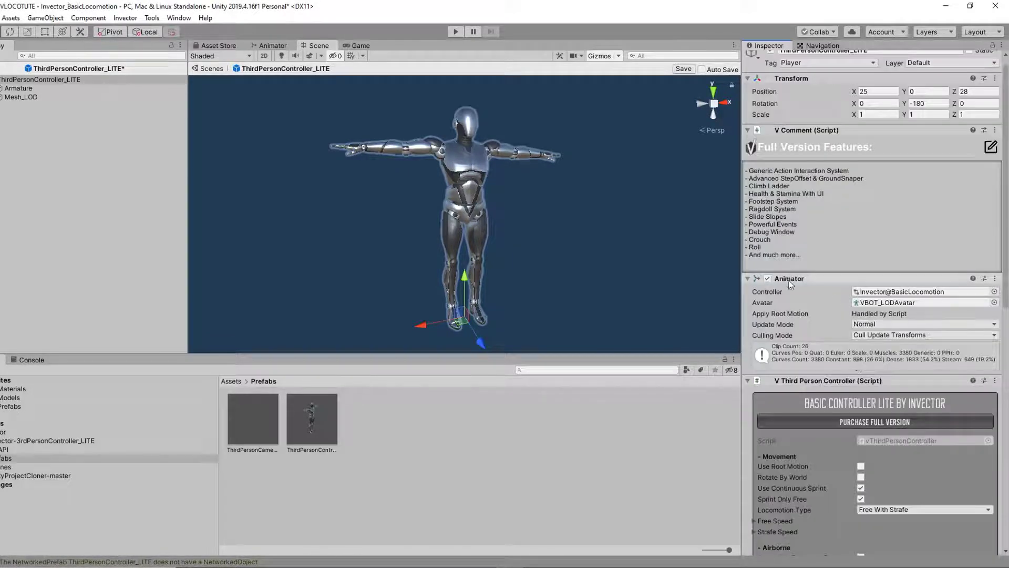
{"action": "left_click", "coordinate": [747, 381]}
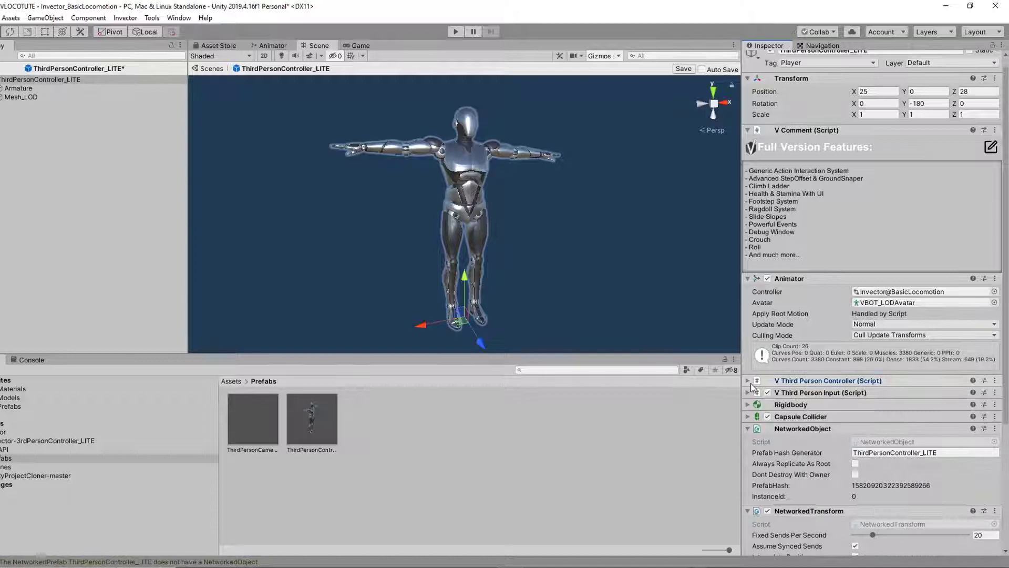
{"action": "scroll", "coordinate": [752, 384], "scroll_direction": "down", "scroll_amount": 3}
{"action": "left_click", "coordinate": [747, 330]}
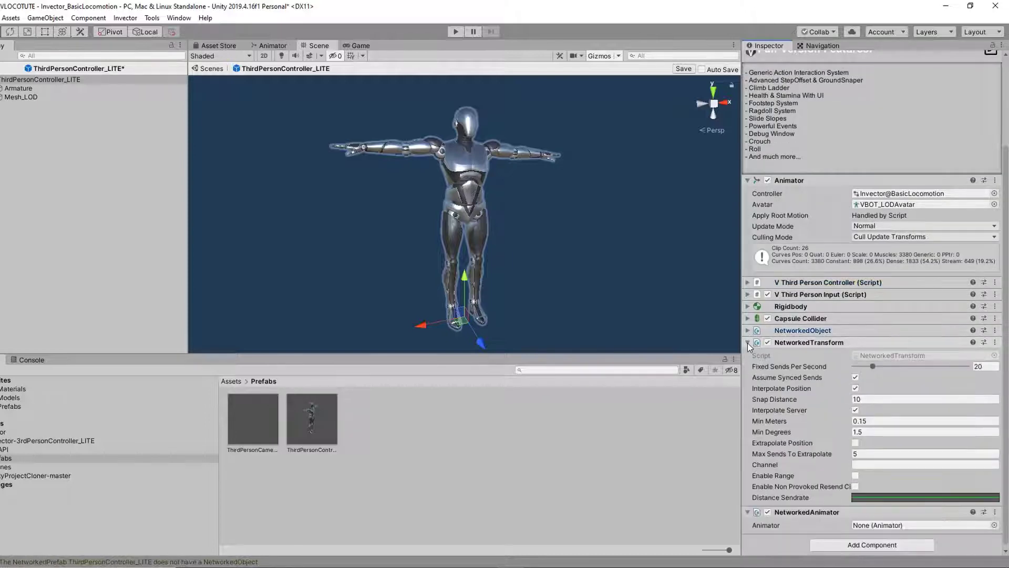
{"action": "left_click", "coordinate": [747, 342]}
{"action": "left_click_drag", "start_coordinate": [787, 293], "coordinate": [884, 480]}
Sync all seven animator parameters, including InputHorizontal, InputVertical, InputMagnitude, IsGrounded and IsStrafing
{"action": "scroll", "coordinate": [832, 491], "scroll_direction": "down", "scroll_amount": 1}
{"action": "left_click", "coordinate": [855, 457]}
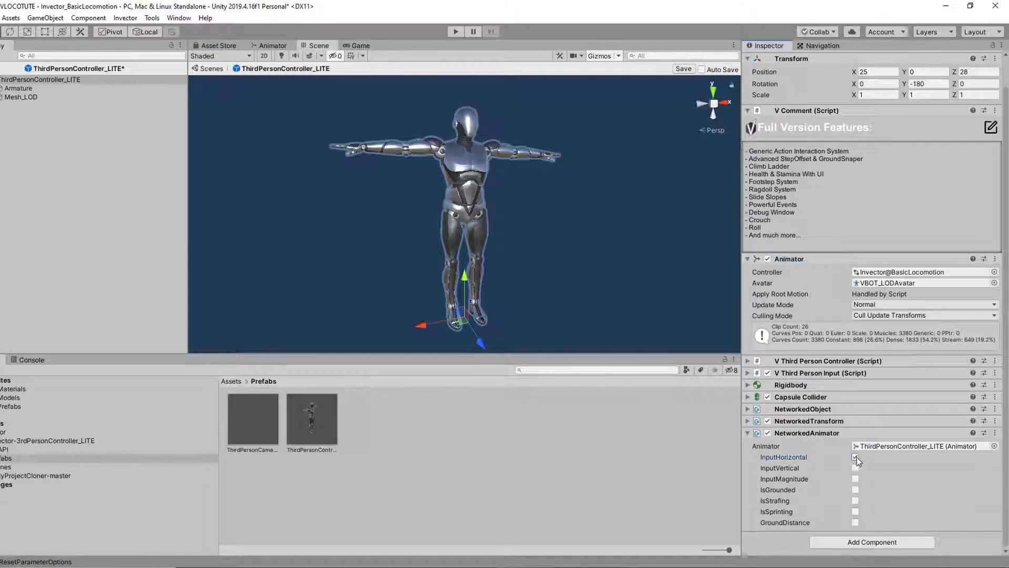
{"action": "left_click", "coordinate": [855, 468]}
{"action": "left_click", "coordinate": [856, 489]}
{"action": "left_click", "coordinate": [856, 500]}
{"action": "left_click", "coordinate": [855, 511]}
{"action": "left_click", "coordinate": [856, 522]}
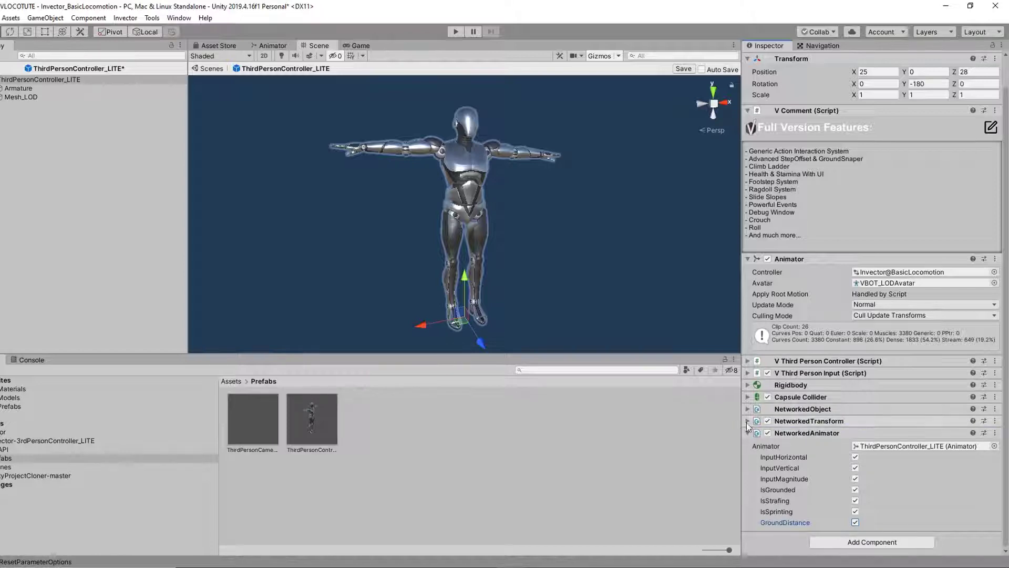
Create and attach a new MLAPI_InvectorBridge script to the prefab and open it in Visual Studio
{"action": "left_click", "coordinate": [804, 421]}
{"action": "scroll", "coordinate": [828, 451], "scroll_direction": "down", "scroll_amount": 5}
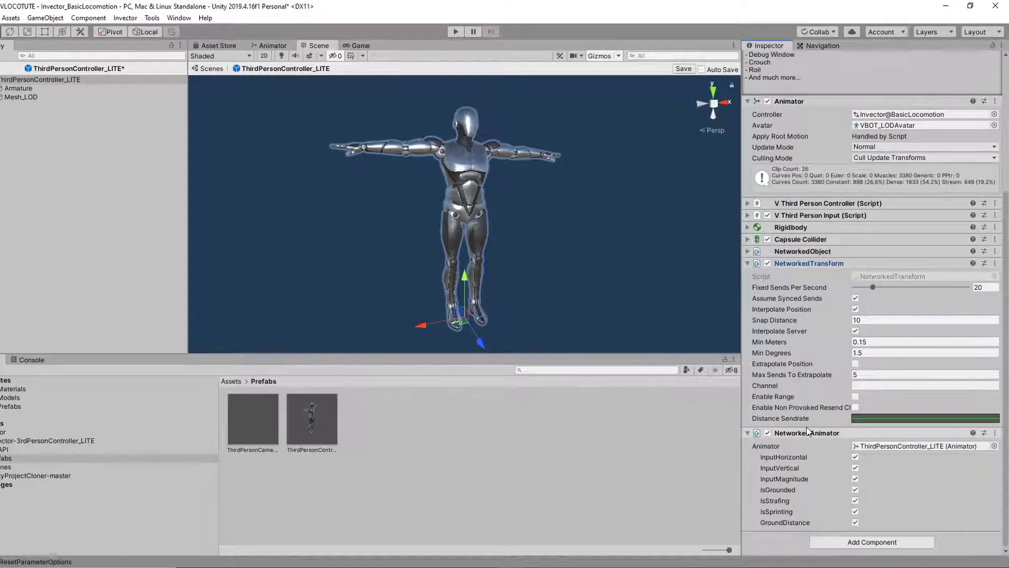
{"action": "left_click", "coordinate": [848, 542]}
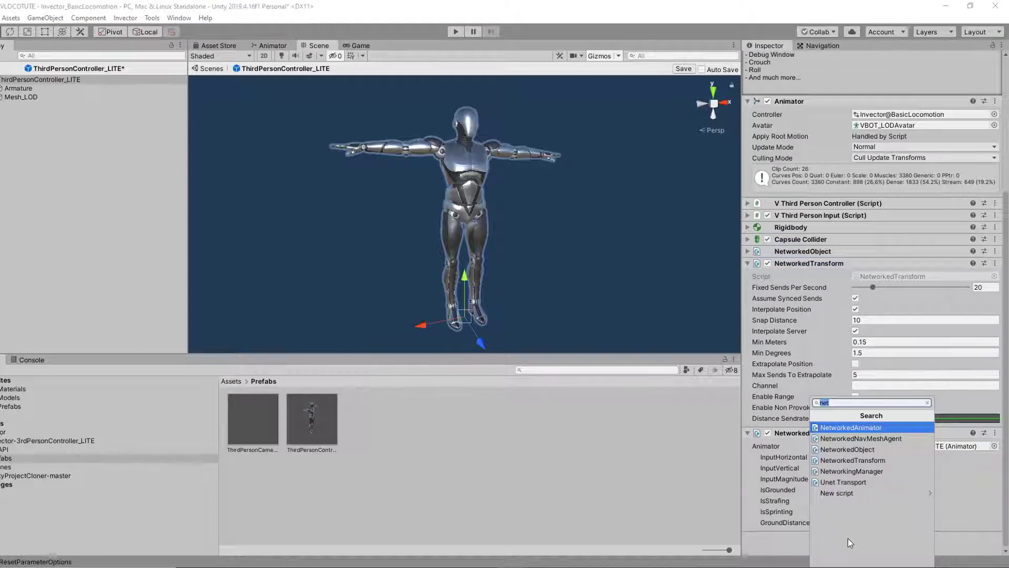
{"action": "type", "text": "MLAPI_"}
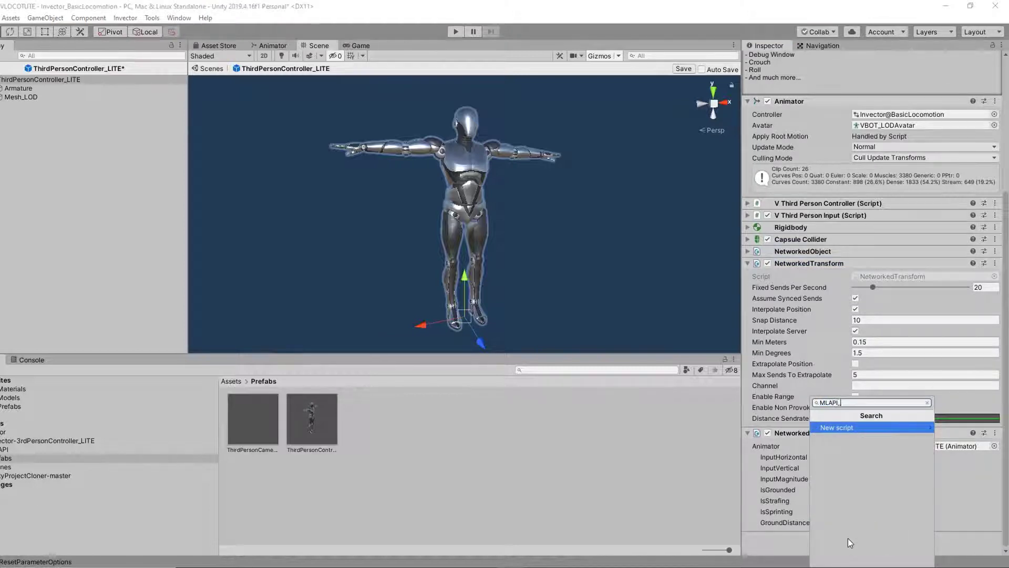
{"action": "type", "text": "InvectorBridge"}
{"action": "key", "text": "Return"}
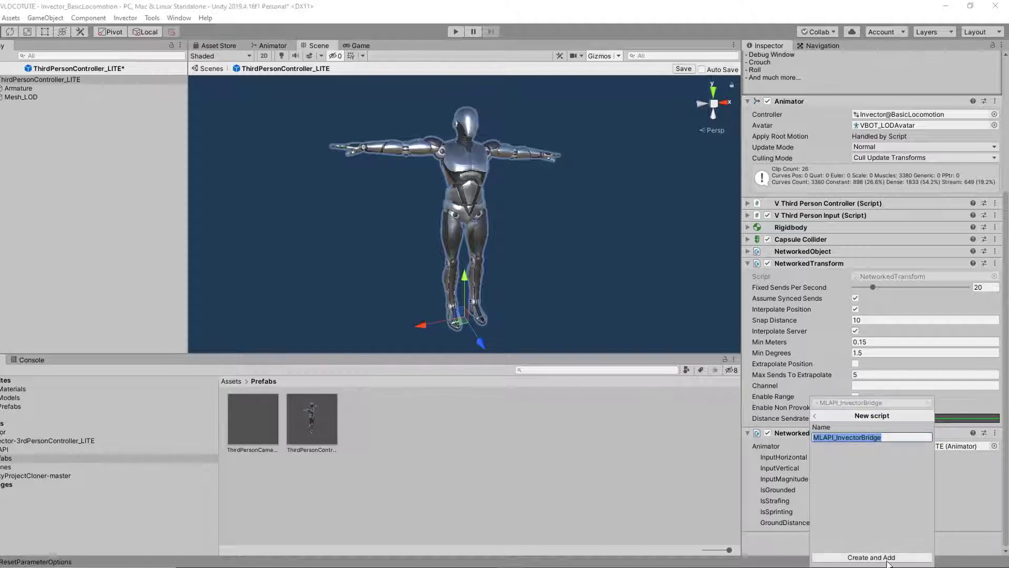
{"action": "left_click", "coordinate": [852, 557]}
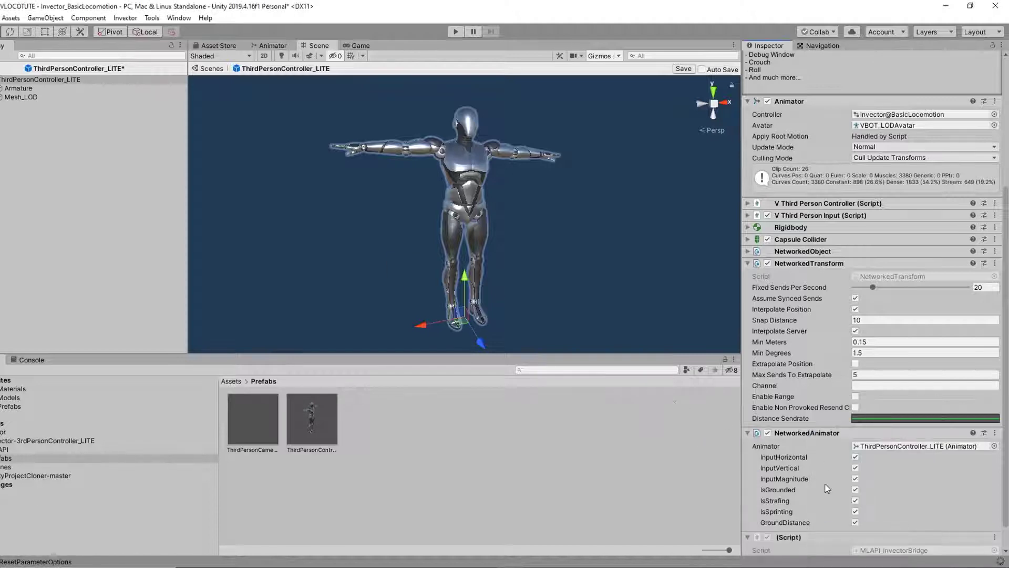
{"action": "scroll", "coordinate": [899, 552], "scroll_direction": "down", "scroll_amount": 1}
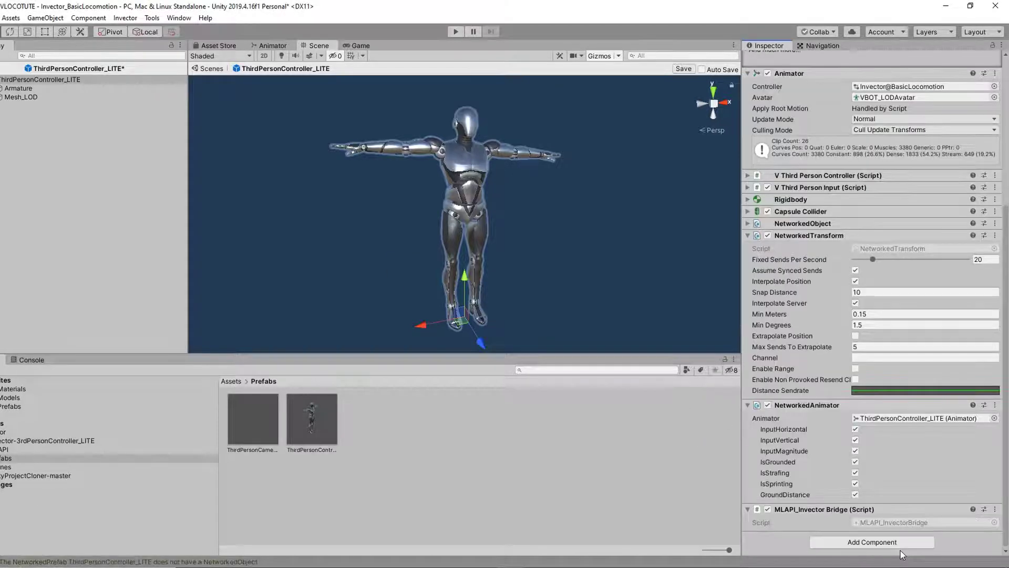
{"action": "double_click", "coordinate": [897, 522]}
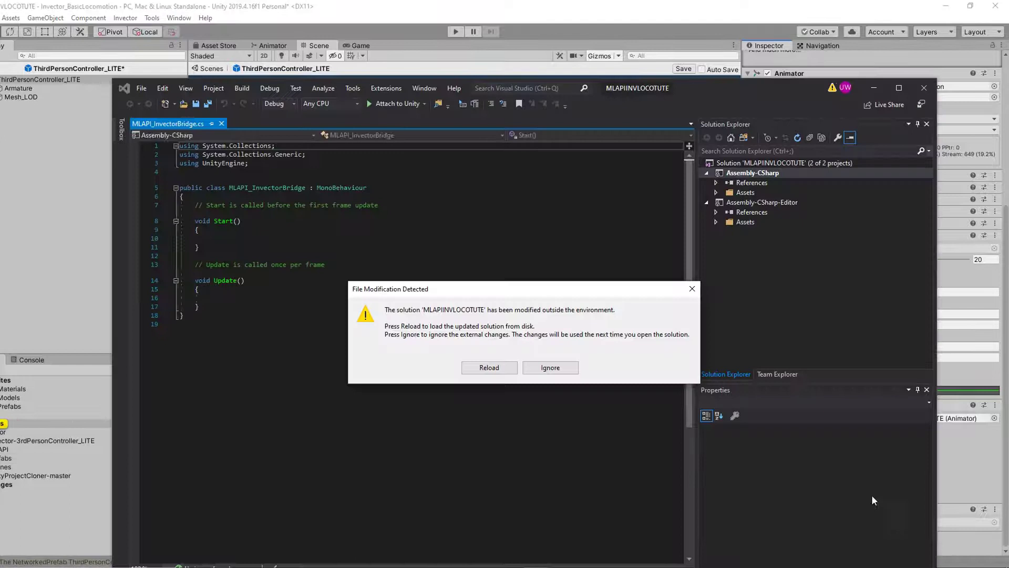
Reload the solution and write NetworkedBehaviour bridge code disabling remote input and spawning the local camera
{"action": "left_click", "coordinate": [493, 367]}
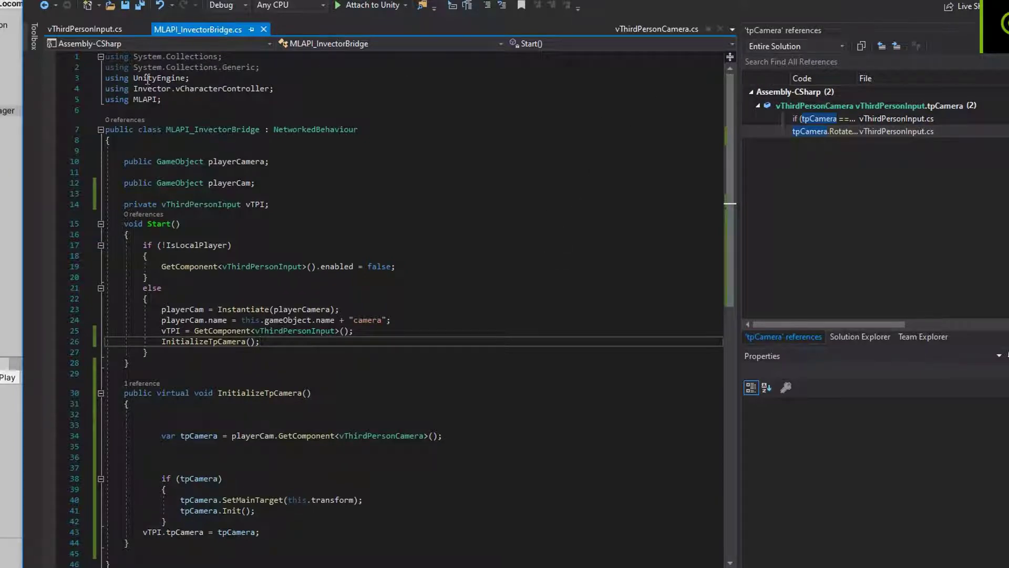
{"action": "scroll", "coordinate": [383, 151], "scroll_direction": "down", "scroll_amount": 4}
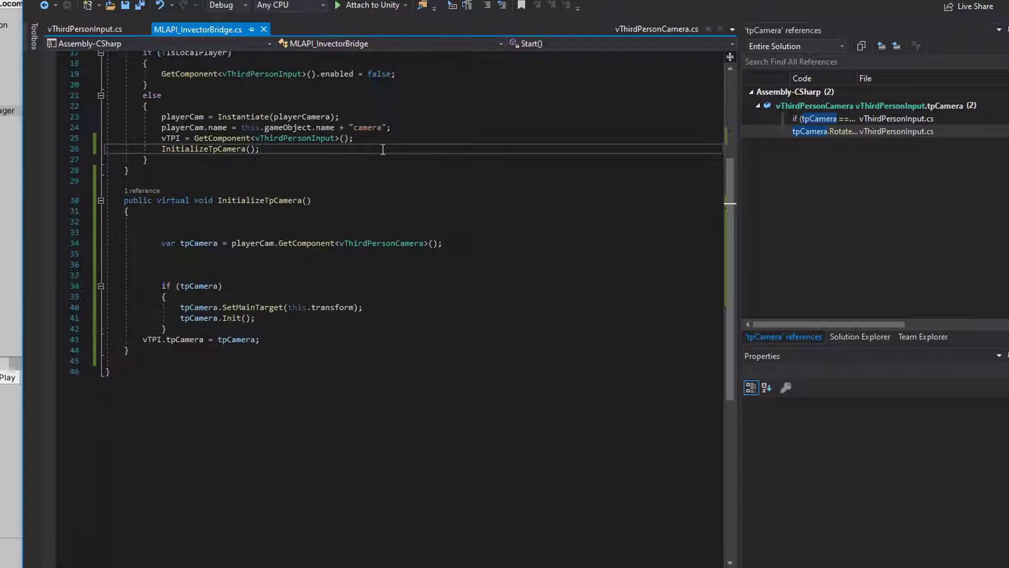
{"action": "scroll", "coordinate": [351, 389], "scroll_direction": "up", "scroll_amount": 3}
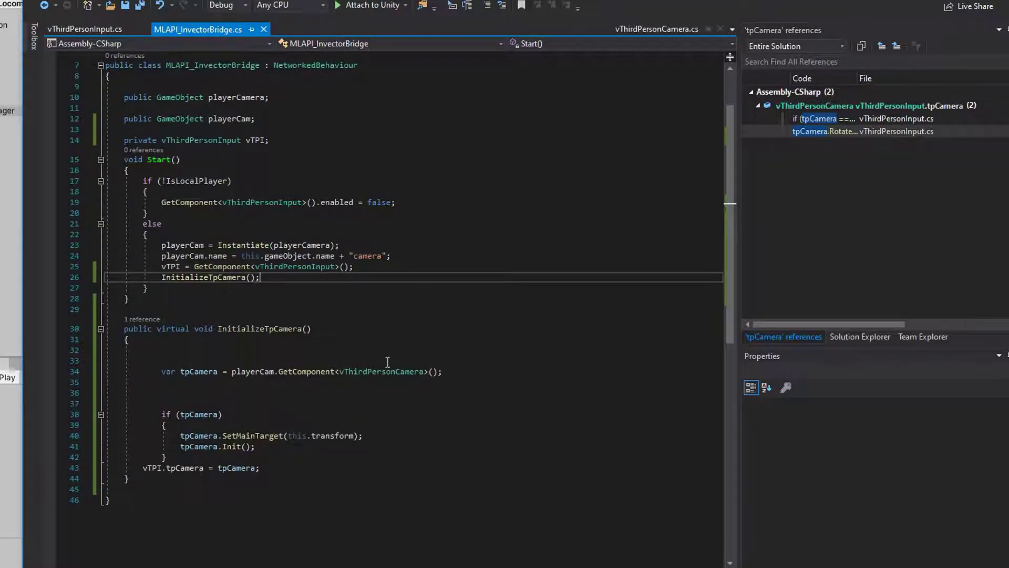
{"action": "scroll", "coordinate": [387, 362], "scroll_direction": "up", "scroll_amount": 2}
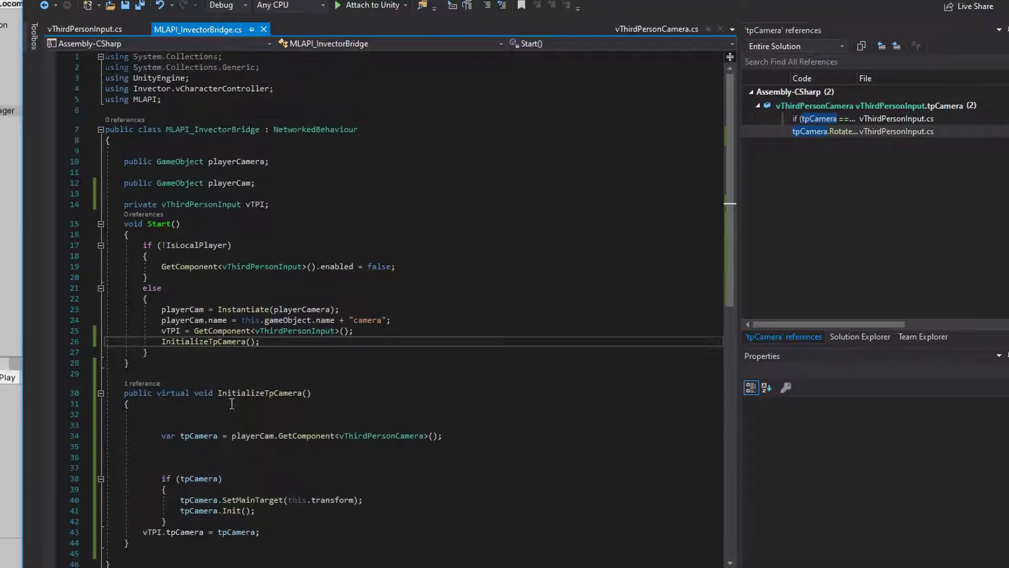
{"action": "left_click", "coordinate": [66, 29]}
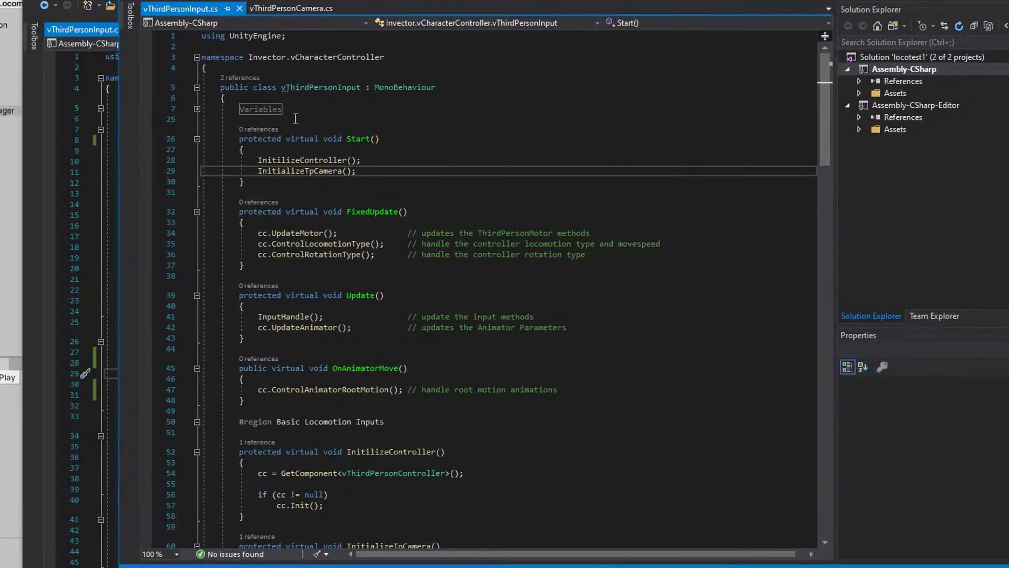
Remove the InitializeTpCamera(); call and leftover blank lines from Start
{"action": "left_click_drag", "start_coordinate": [256, 170], "coordinate": [386, 174]}
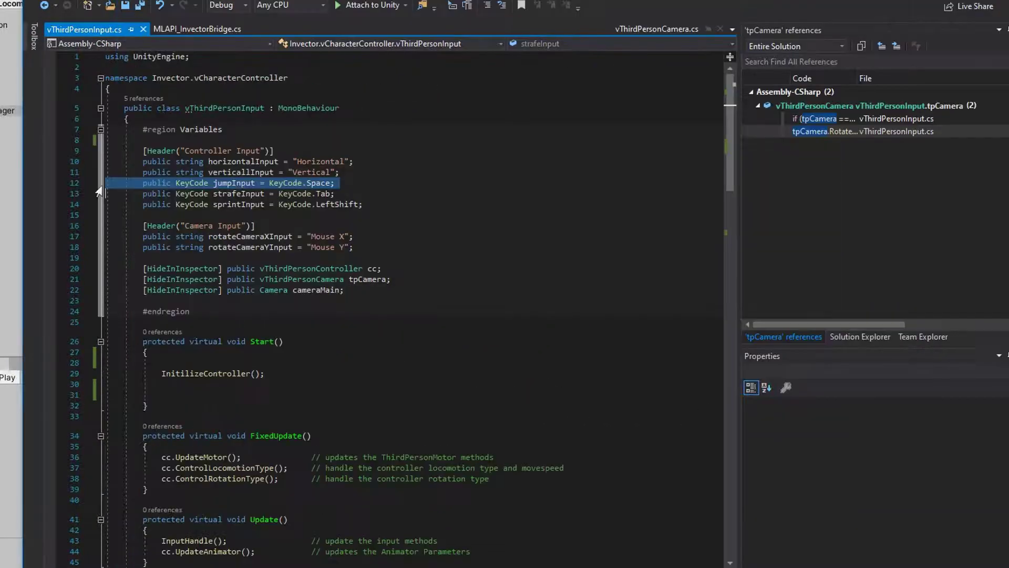
{"action": "left_click", "coordinate": [100, 130]}
{"action": "triple_click", "coordinate": [158, 192]}
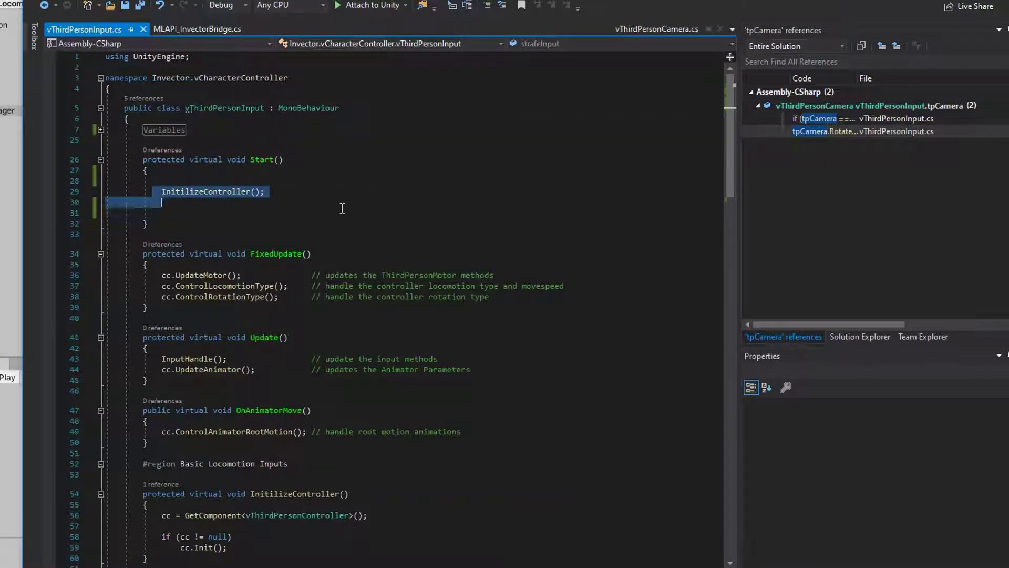
{"action": "left_click", "coordinate": [157, 210]}
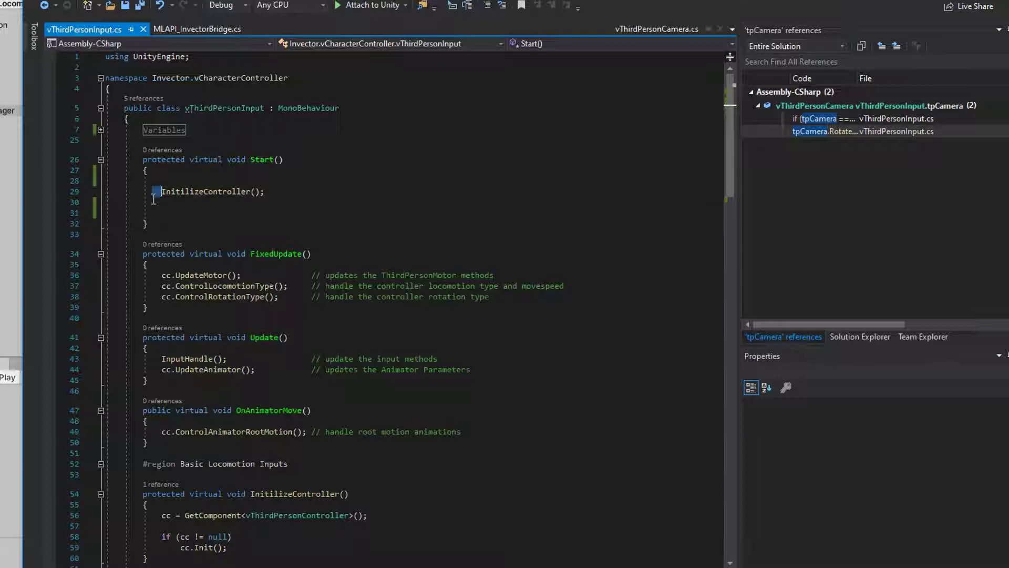
{"action": "left_click_drag", "start_coordinate": [153, 202], "coordinate": [279, 203]}
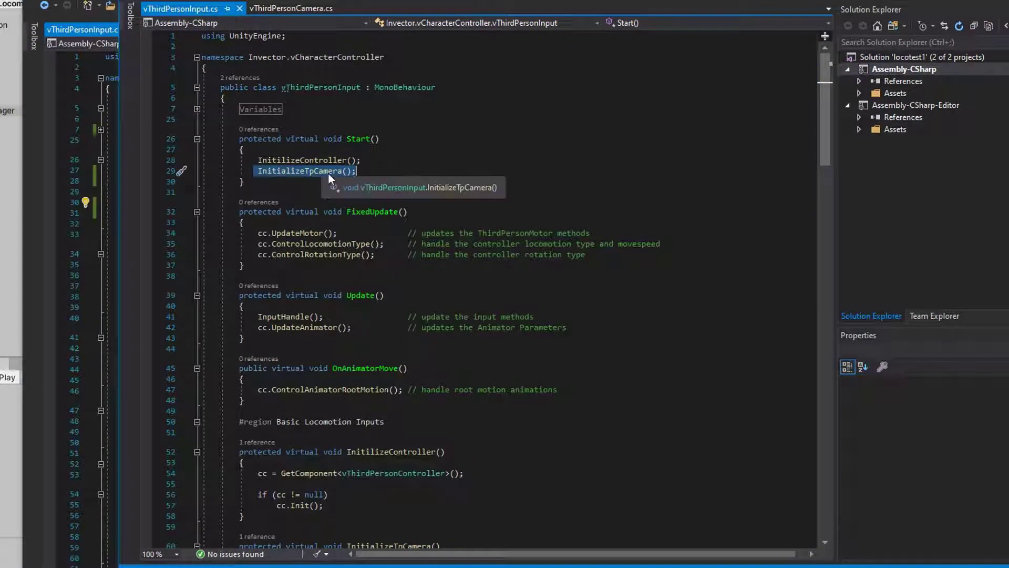
Delete the InitializeTpCamera method definition from vThirdPersonInput.cs
{"action": "scroll", "coordinate": [320, 216], "scroll_direction": "down", "scroll_amount": 14}
{"action": "scroll", "coordinate": [321, 218], "scroll_direction": "down", "scroll_amount": 1}
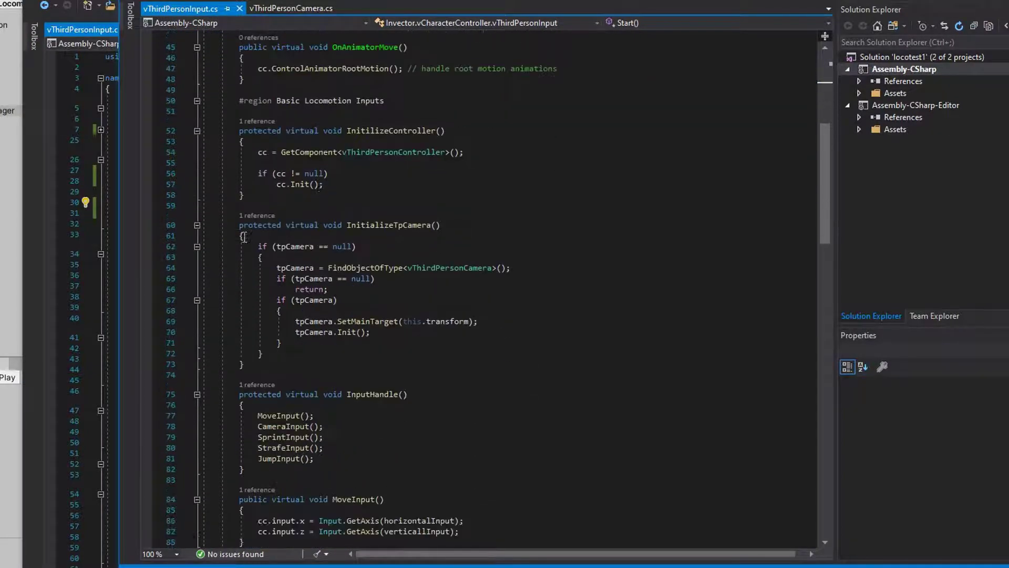
{"action": "left_click_drag", "start_coordinate": [232, 226], "coordinate": [365, 361]}
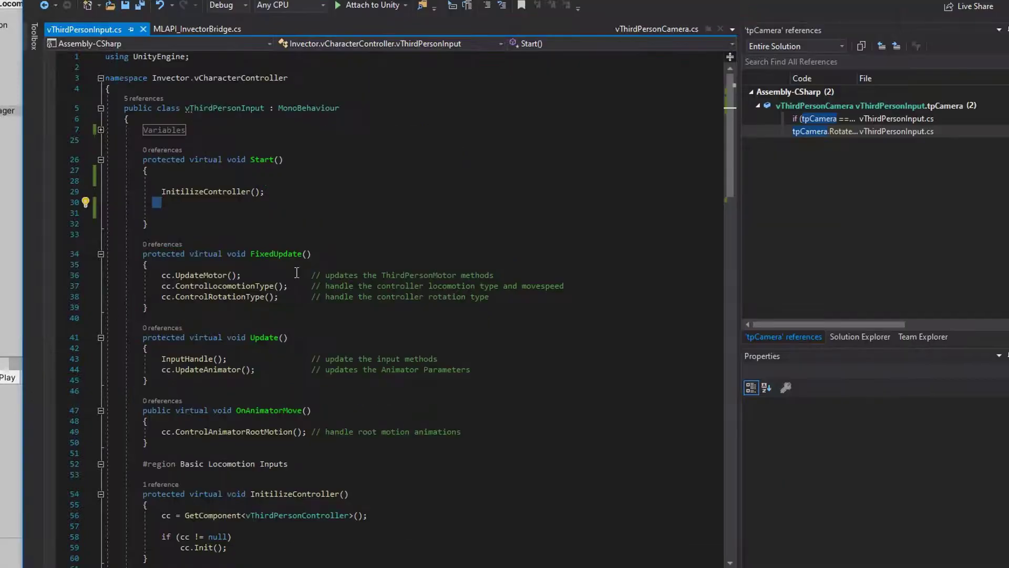
{"action": "scroll", "coordinate": [297, 270], "scroll_direction": "down", "scroll_amount": 7}
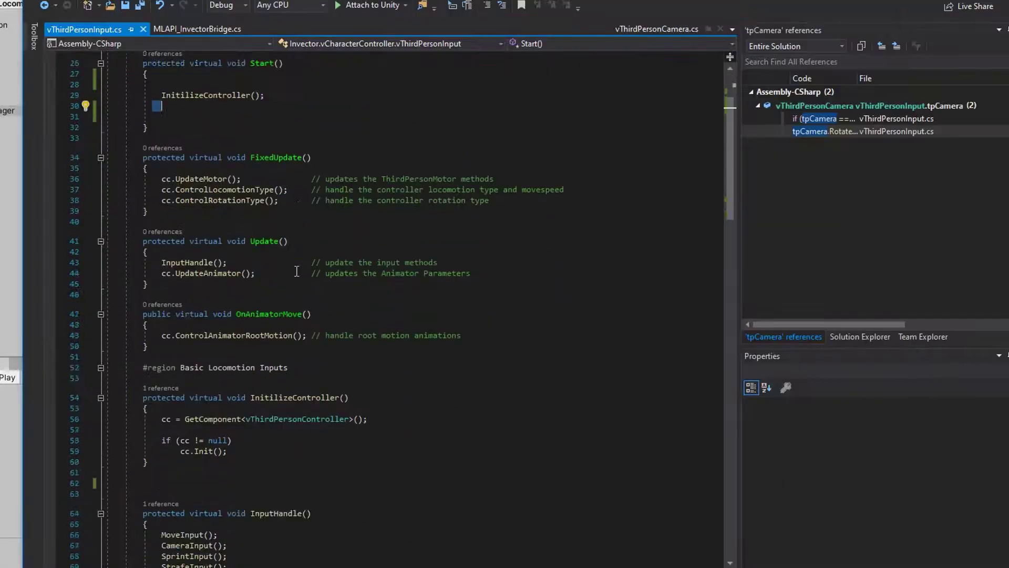
{"action": "scroll", "coordinate": [297, 270], "scroll_direction": "down", "scroll_amount": 8}
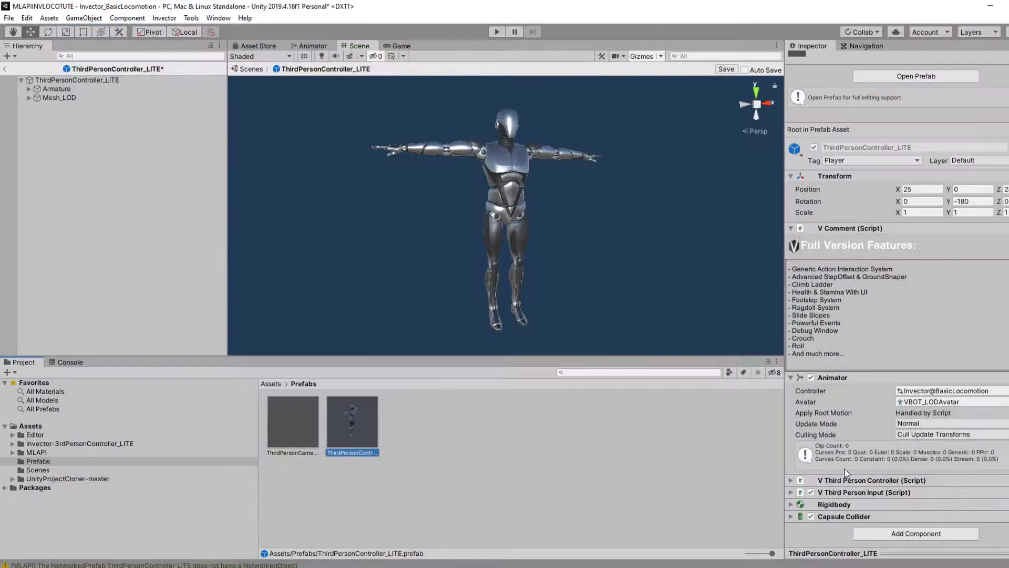
Assign the ThirdPersonCamera_LITE prefab to the bridge's Player Camera field and exit prefab editing
{"action": "left_click", "coordinate": [76, 79]}
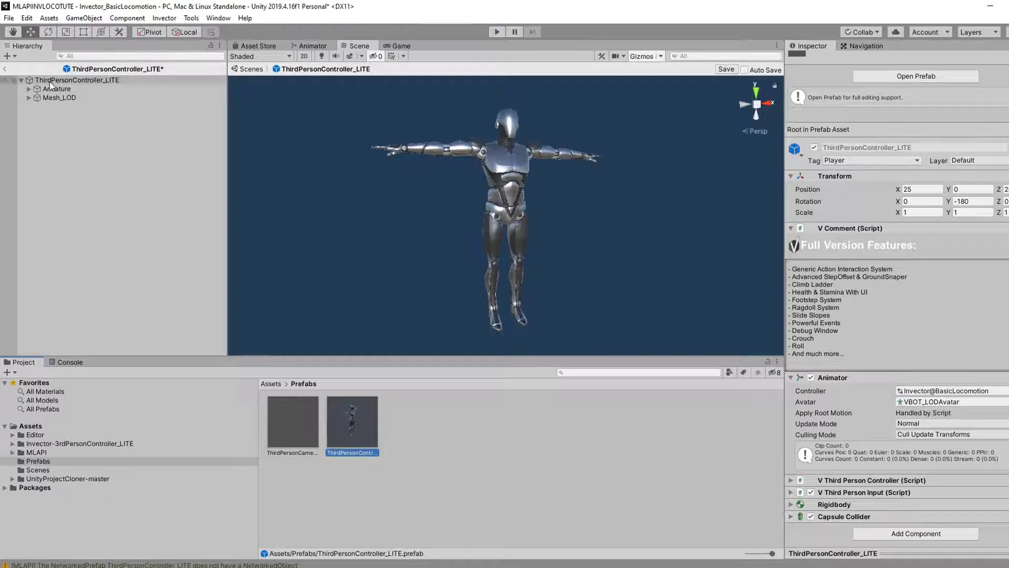
{"action": "scroll", "coordinate": [936, 383], "scroll_direction": "down", "scroll_amount": 5}
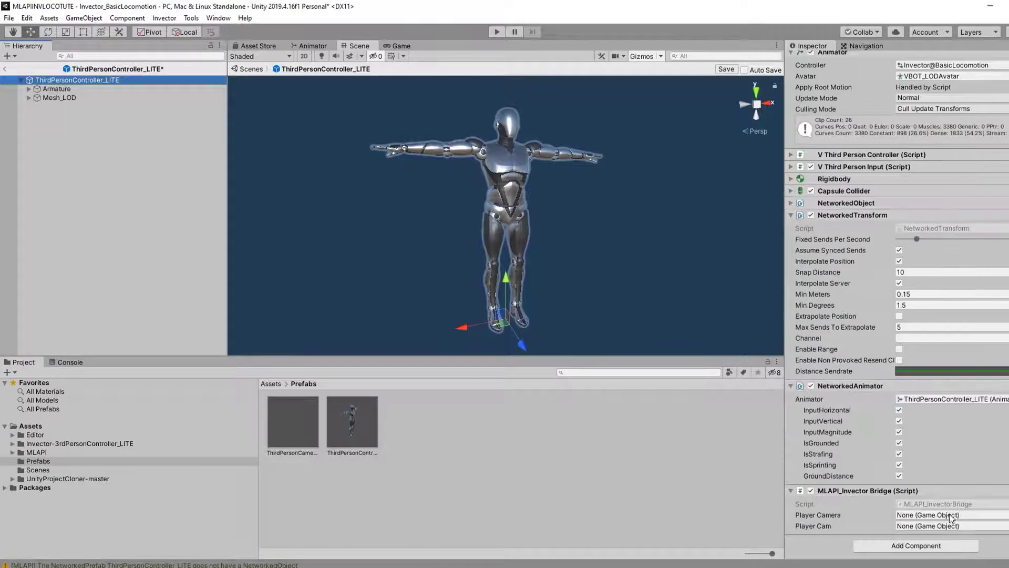
{"action": "left_click_drag", "start_coordinate": [292, 429], "coordinate": [937, 518]}
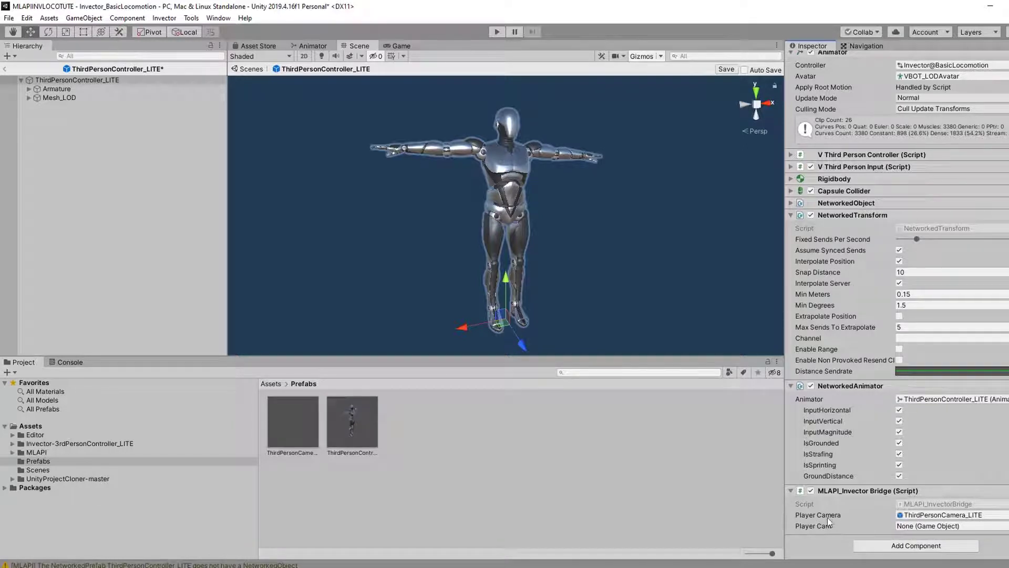
{"action": "left_click", "coordinate": [4, 69]}
Save the prefab, then create a project clone with Project Cloner and open it in a second editor
{"action": "left_click", "coordinate": [496, 312]}
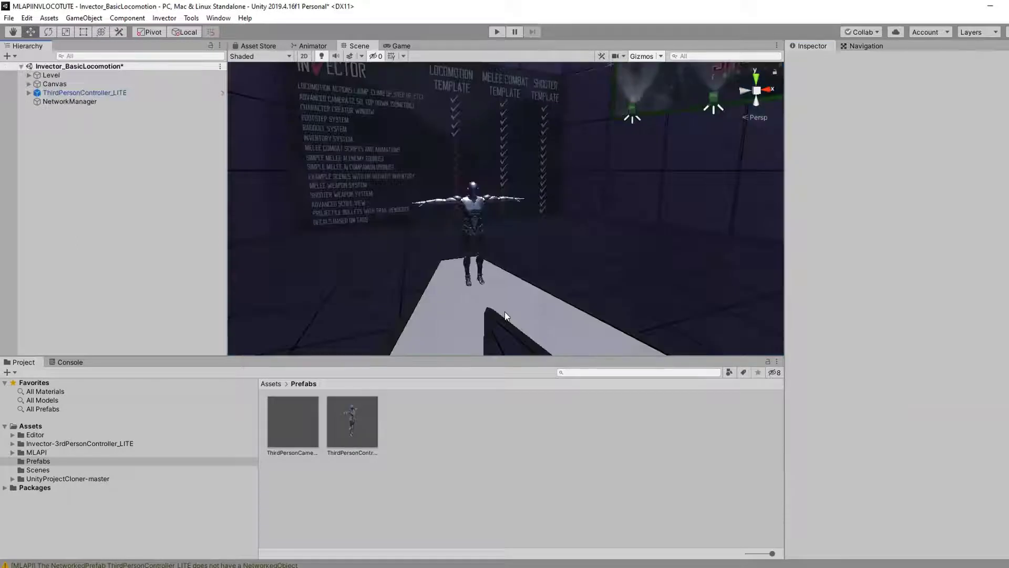
{"action": "left_click", "coordinate": [190, 18]}
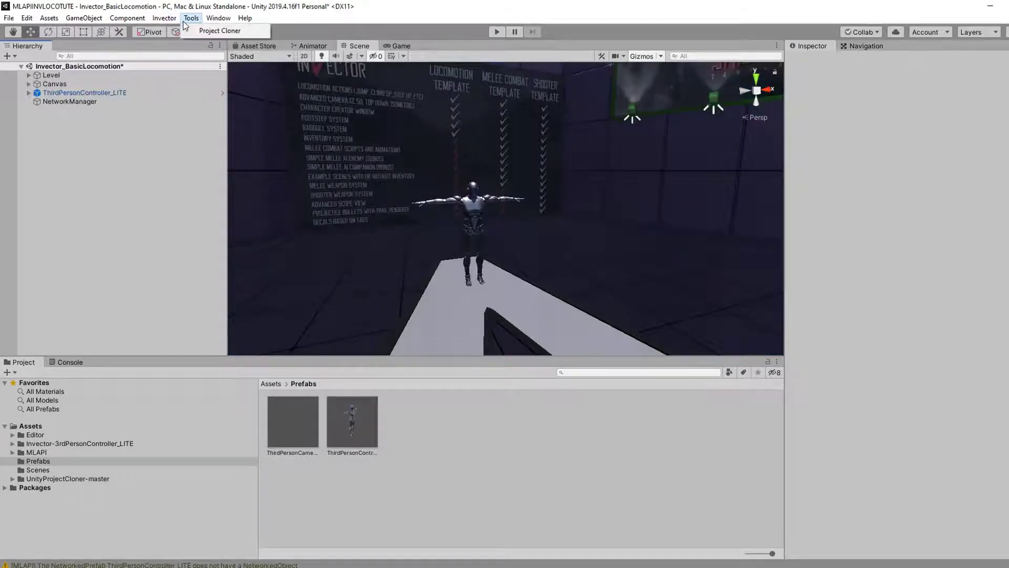
{"action": "left_click", "coordinate": [207, 31]}
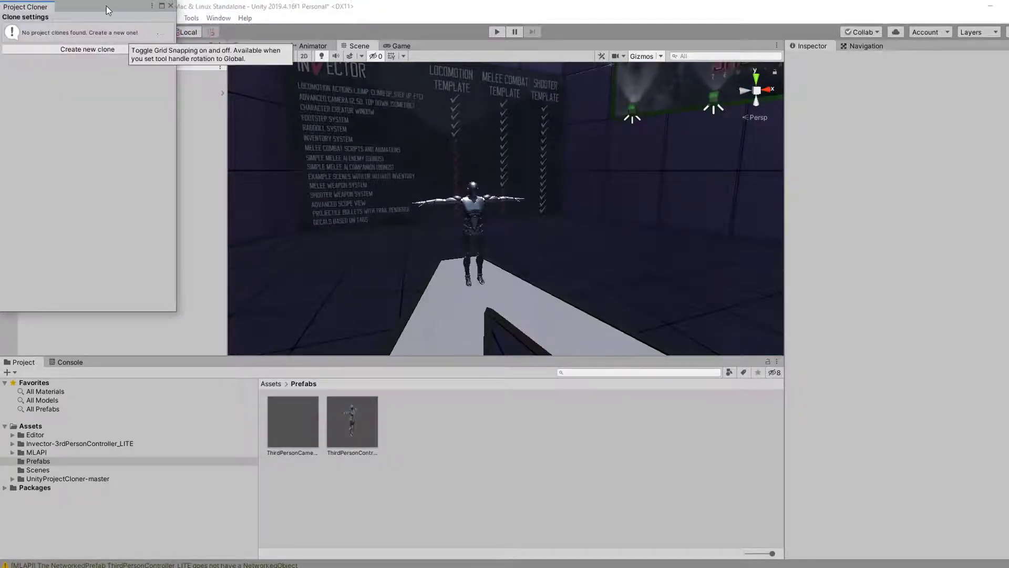
{"action": "left_click_drag", "start_coordinate": [106, 6], "coordinate": [176, 112]}
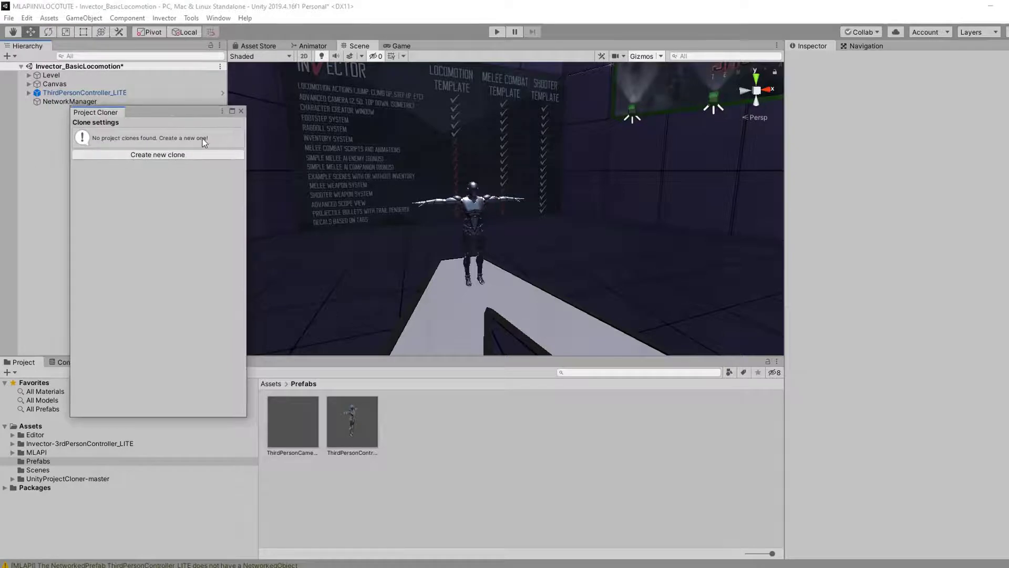
{"action": "left_click", "coordinate": [155, 155]}
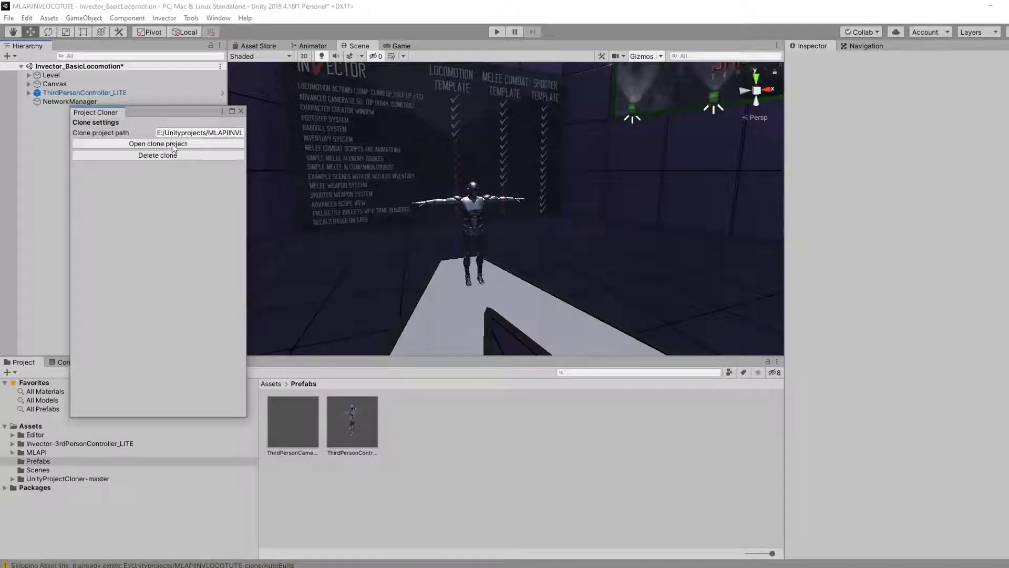
{"action": "left_click", "coordinate": [173, 146]}
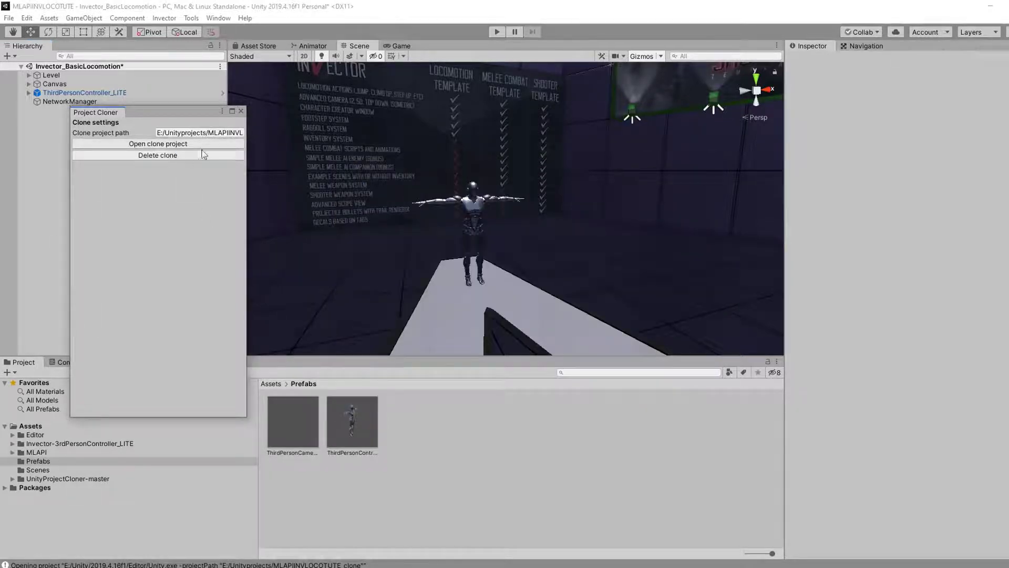
Close the cloner and delete ThirdPersonController_LITE from the original scene
{"action": "left_click", "coordinate": [241, 112]}
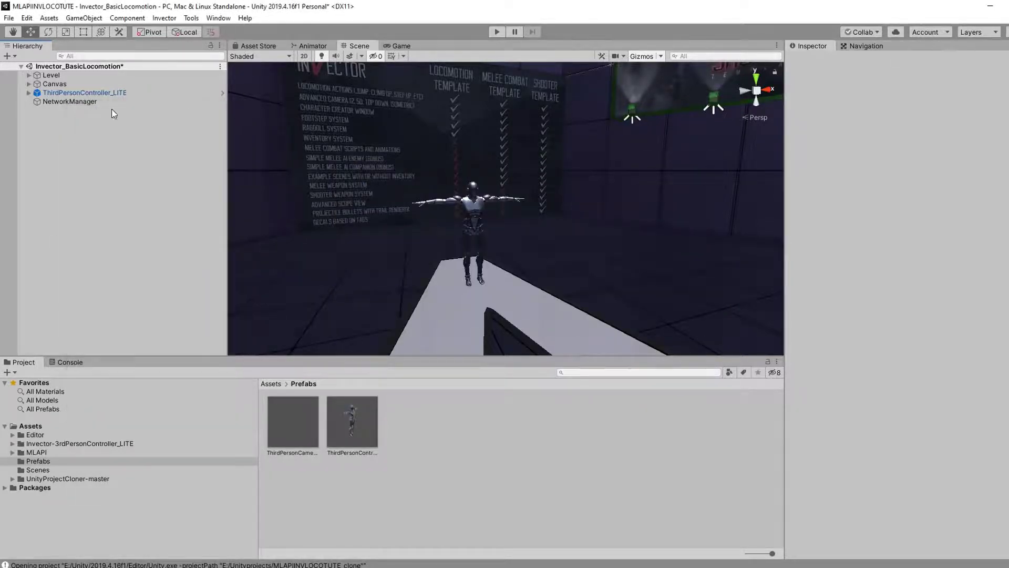
{"action": "left_click", "coordinate": [69, 94]}
{"action": "key", "text": "Delete"}
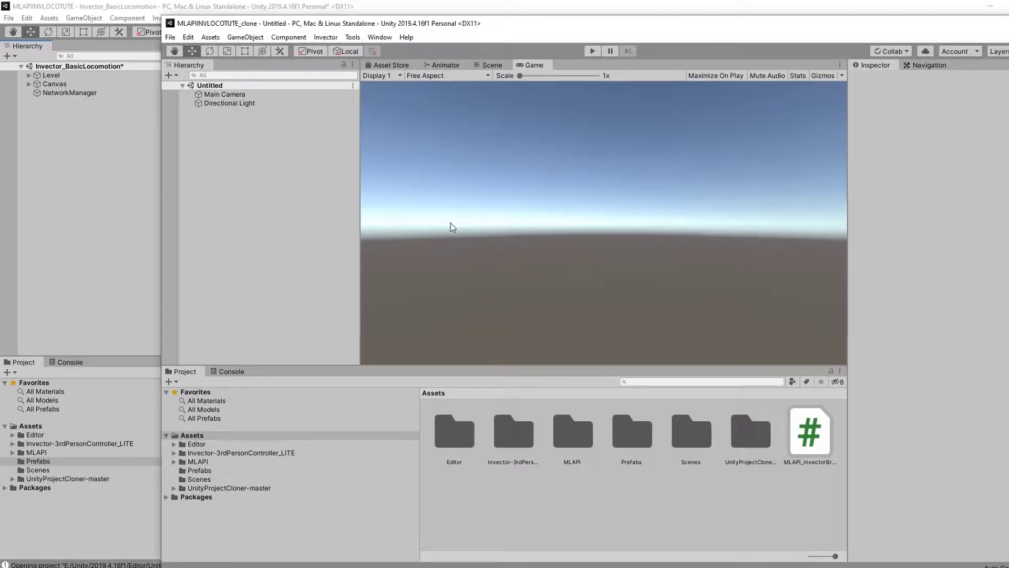
Open the Invector_BasicLocomotion scene in the clone and inspect ThirdPersonController_LITE and ThirdPersonCamera_LITE
{"action": "left_click", "coordinate": [234, 453]}
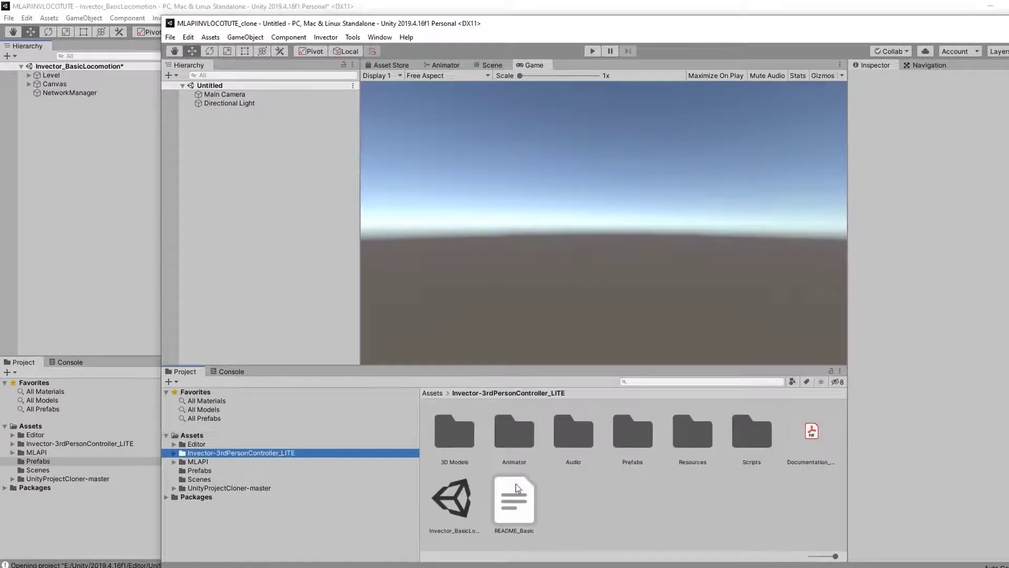
{"action": "double_click", "coordinate": [463, 504]}
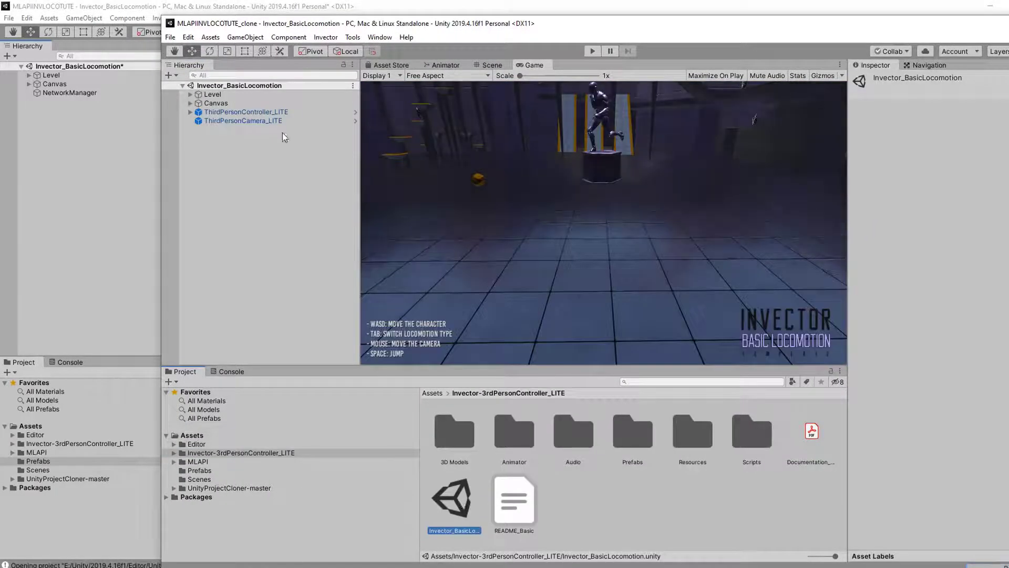
{"action": "left_click", "coordinate": [223, 112]}
{"action": "left_click", "coordinate": [236, 121]}
{"action": "left_click", "coordinate": [244, 112]}
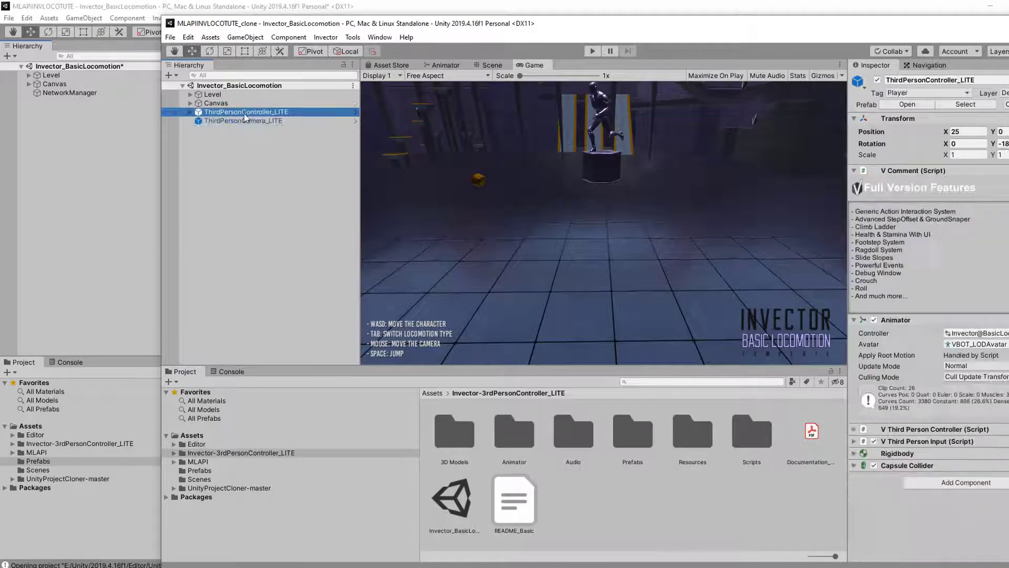
{"action": "left_click", "coordinate": [251, 122]}
{"action": "left_click", "coordinate": [248, 113]}
{"action": "left_click", "coordinate": [248, 122]}
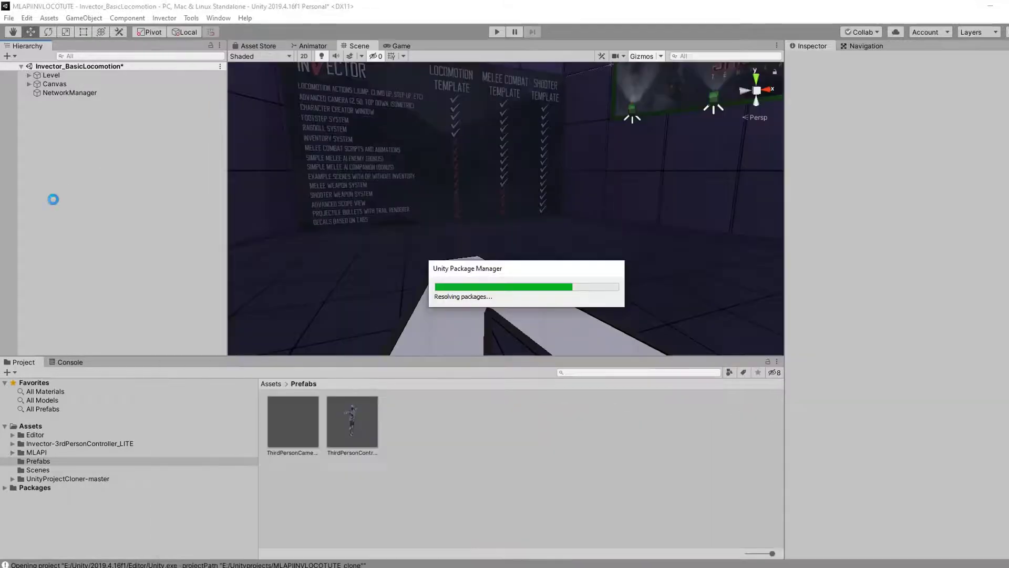
Save the scene in the original project, then reload the changed scene in the clone
{"action": "left_click", "coordinate": [9, 18]}
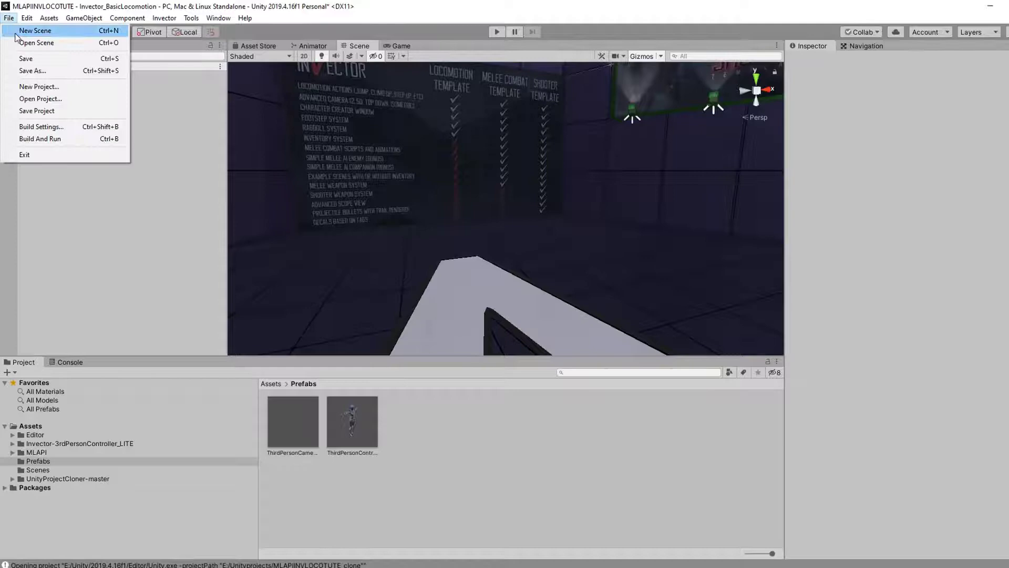
{"action": "left_click", "coordinate": [26, 59]}
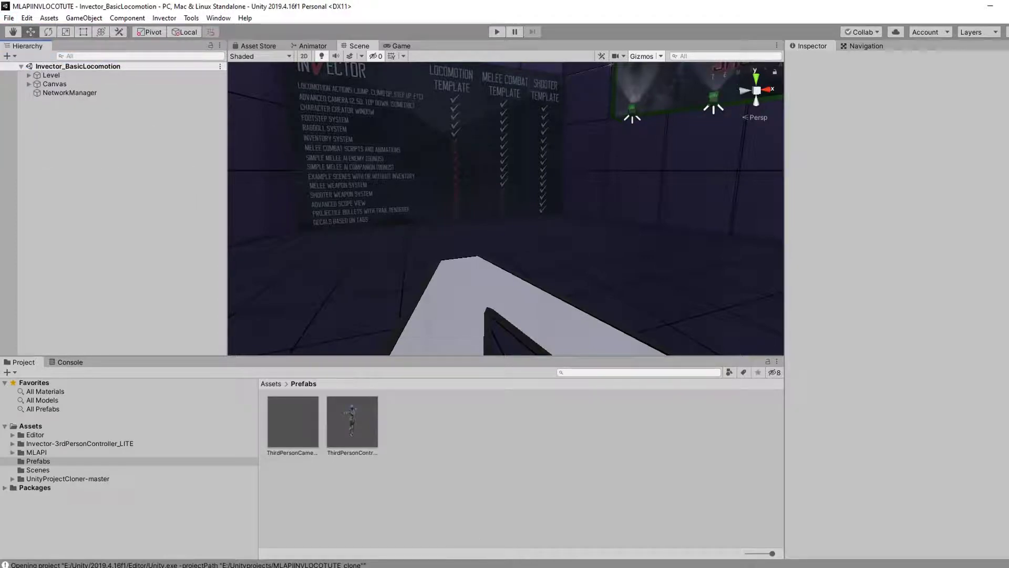
{"action": "mouse_move", "coordinate": [579, 556]}
{"action": "left_click", "coordinate": [599, 534]}
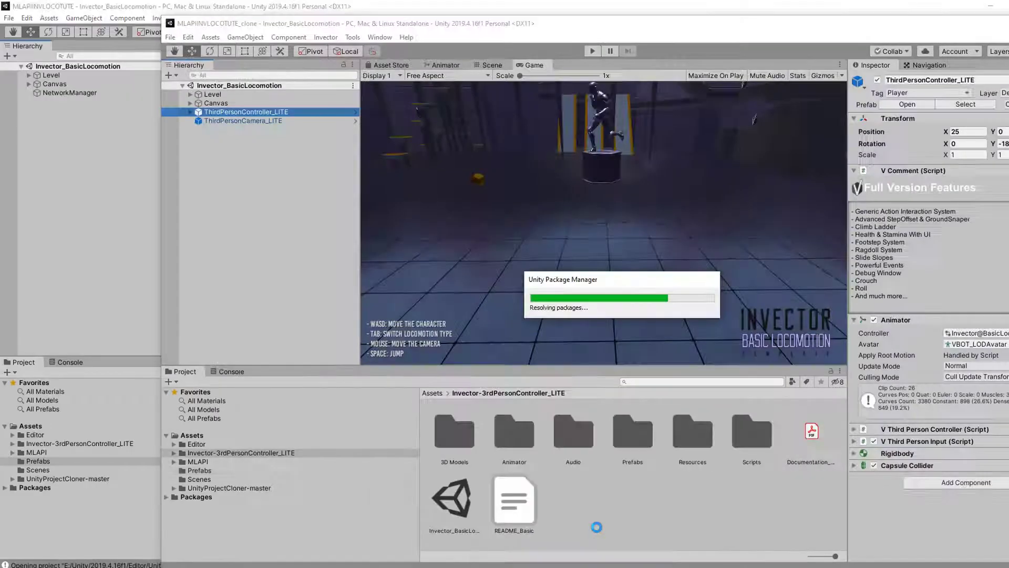
{"action": "left_click", "coordinate": [679, 325]}
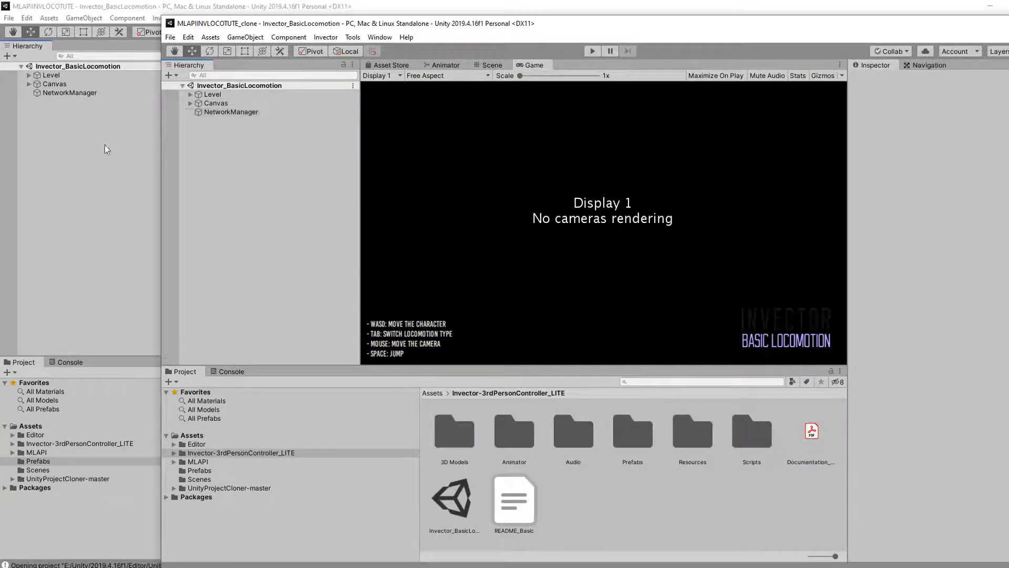
Play the clone, start it as host from the NetworkManager, and walk its character forward
{"action": "left_click", "coordinate": [590, 48]}
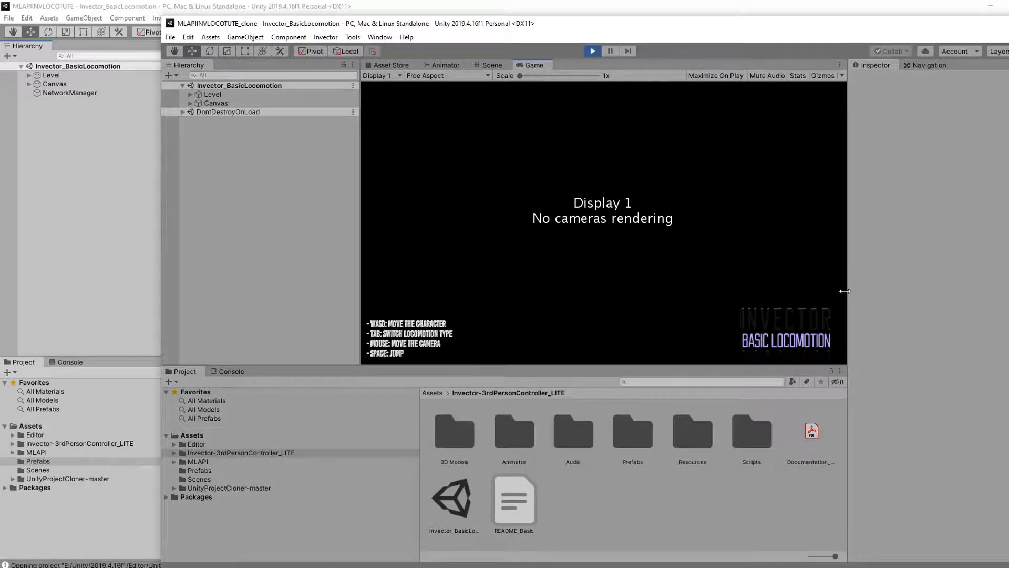
{"action": "left_click", "coordinate": [182, 112]}
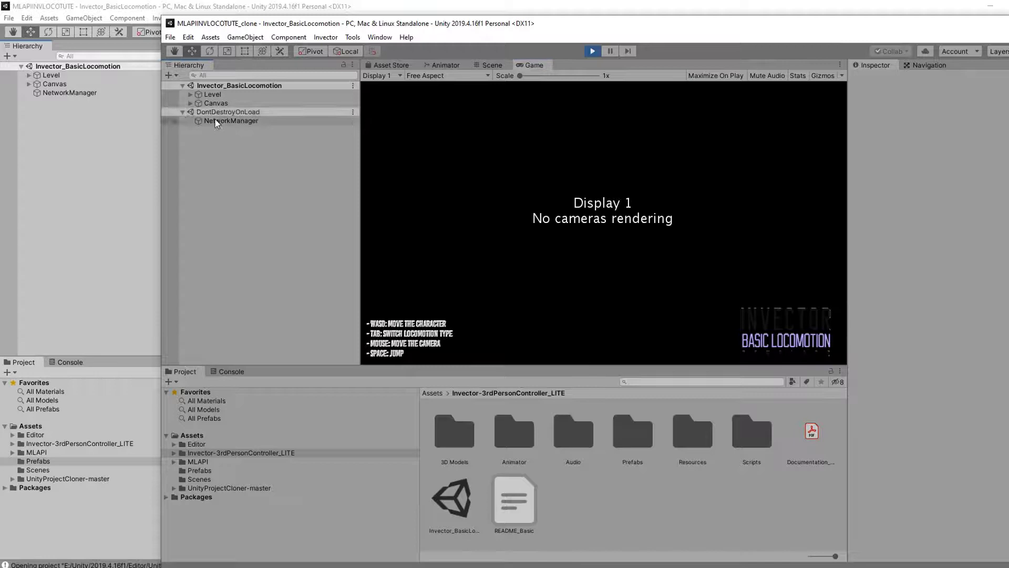
{"action": "left_click", "coordinate": [217, 121]}
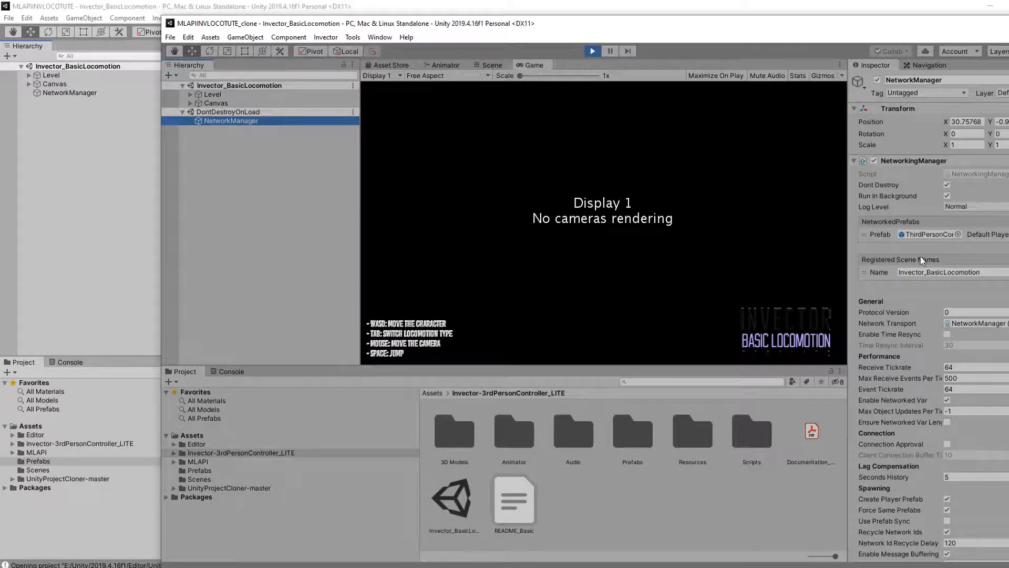
{"action": "scroll", "coordinate": [923, 335], "scroll_direction": "down", "scroll_amount": 10}
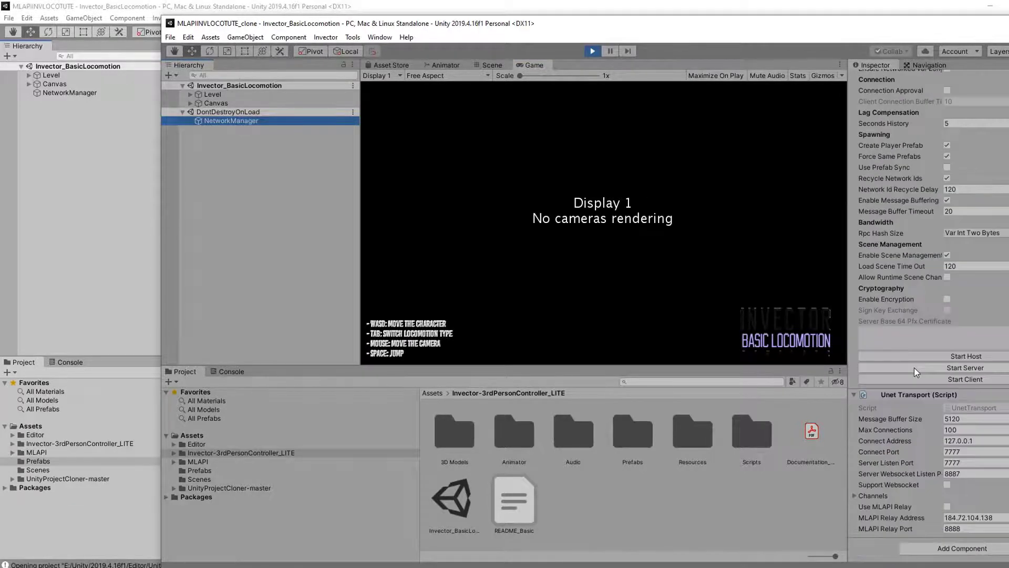
{"action": "left_click", "coordinate": [959, 356]}
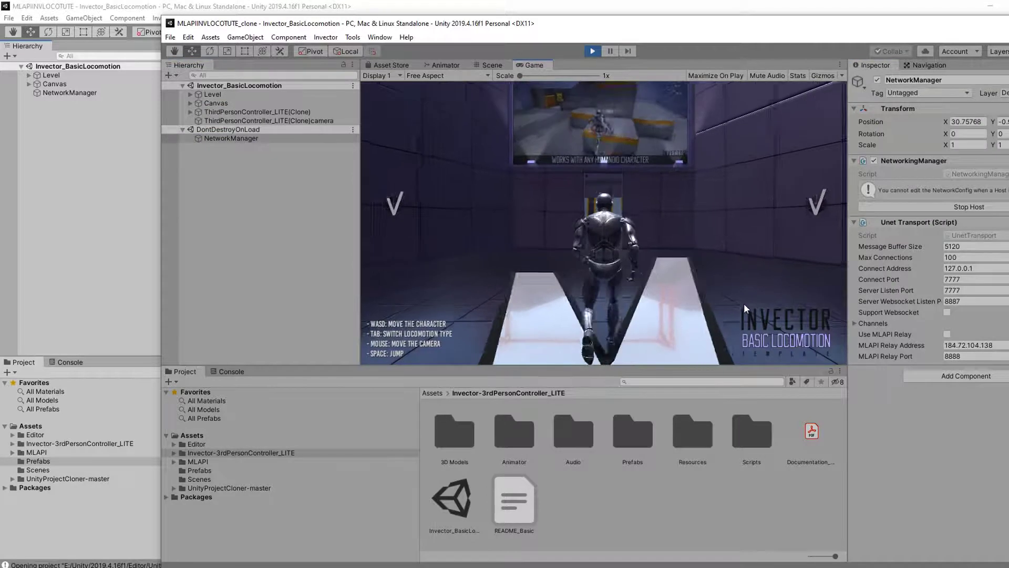
{"action": "key", "text": "w"}
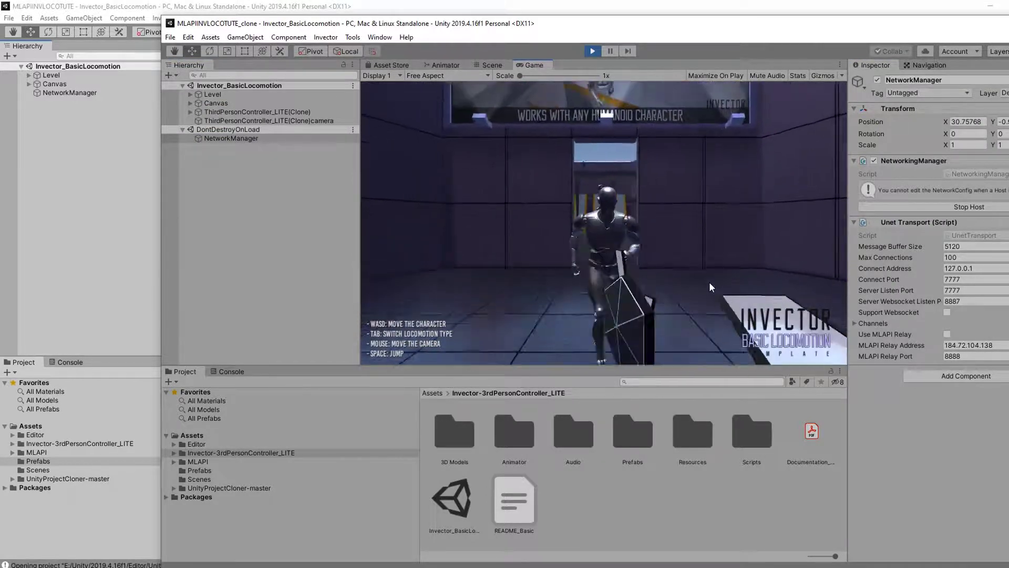
{"action": "key", "text": "w"}
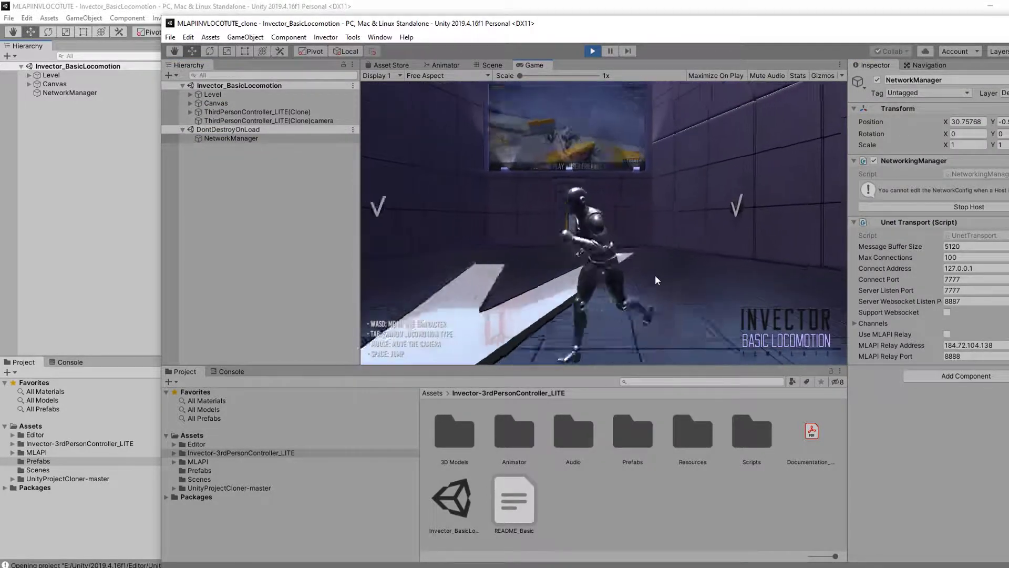
Play the original and connect it as a client through the running NetworkManager
{"action": "left_click", "coordinate": [53, 226]}
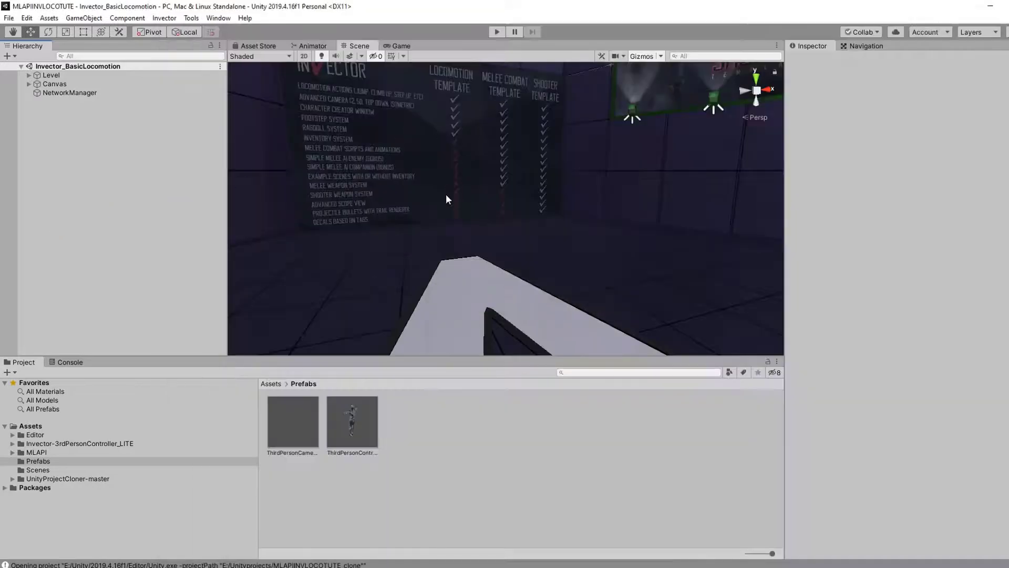
{"action": "left_click", "coordinate": [497, 33]}
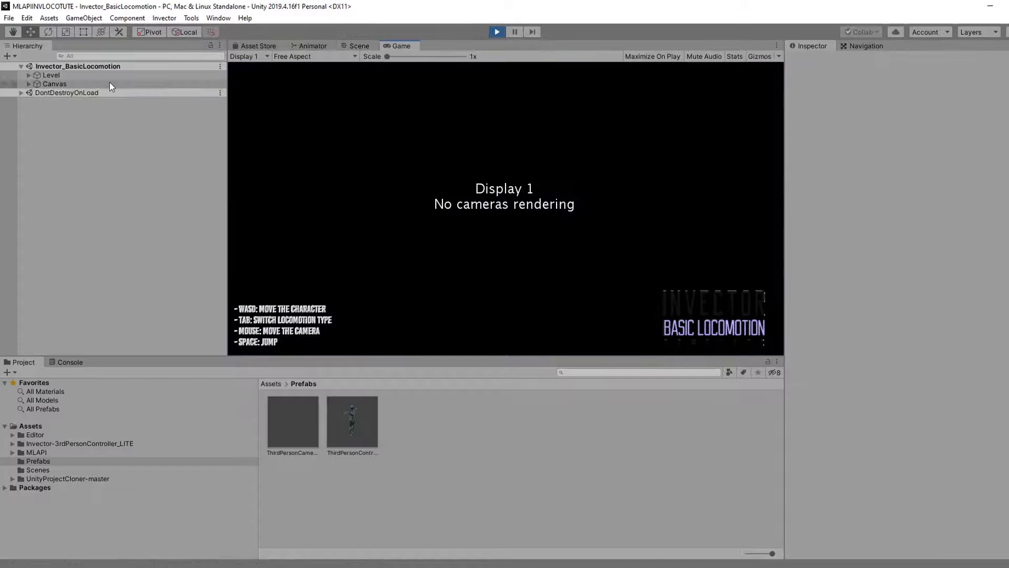
{"action": "left_click", "coordinate": [24, 95]}
{"action": "left_click", "coordinate": [58, 102]}
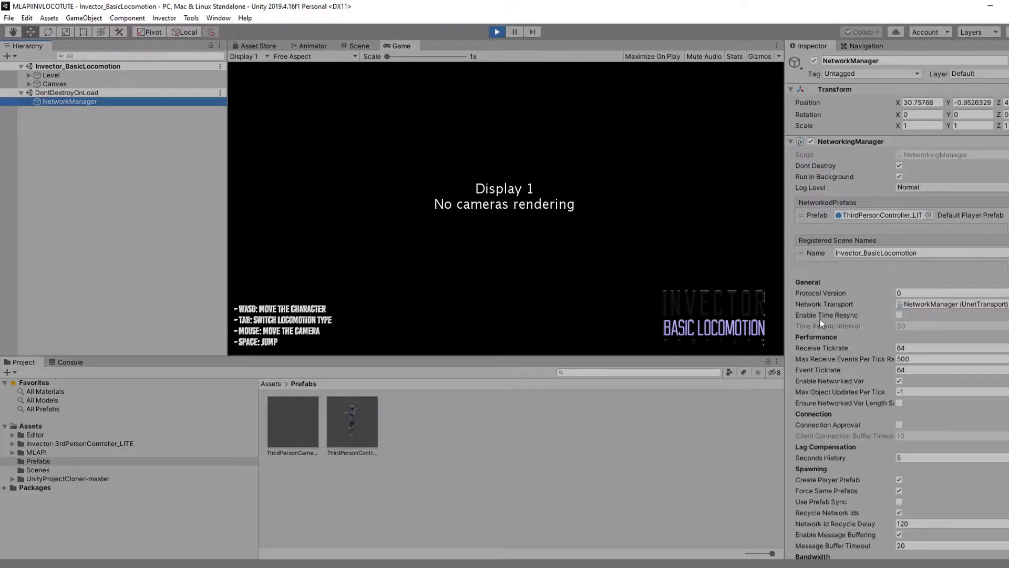
{"action": "scroll", "coordinate": [850, 343], "scroll_direction": "down", "scroll_amount": 15}
{"action": "left_click", "coordinate": [910, 377]}
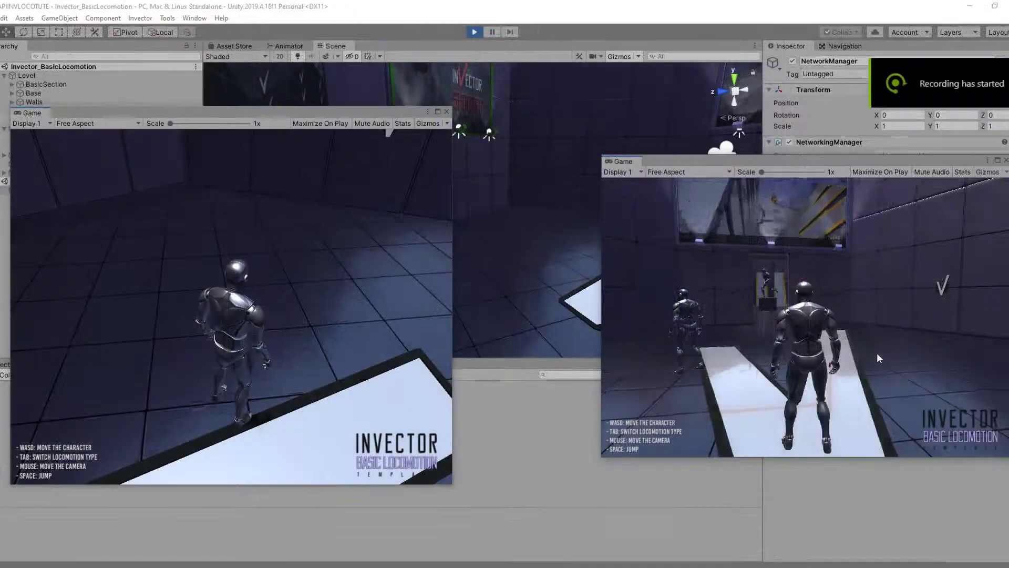
Run the client's and host's characters around the room and bring the two players together
{"action": "key", "text": "w"}
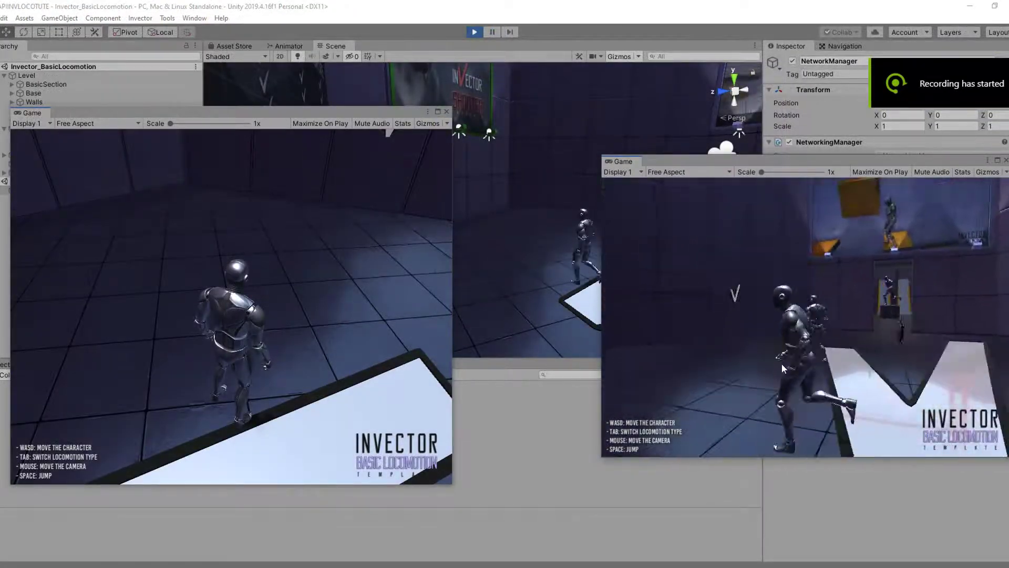
{"action": "key", "text": "w"}
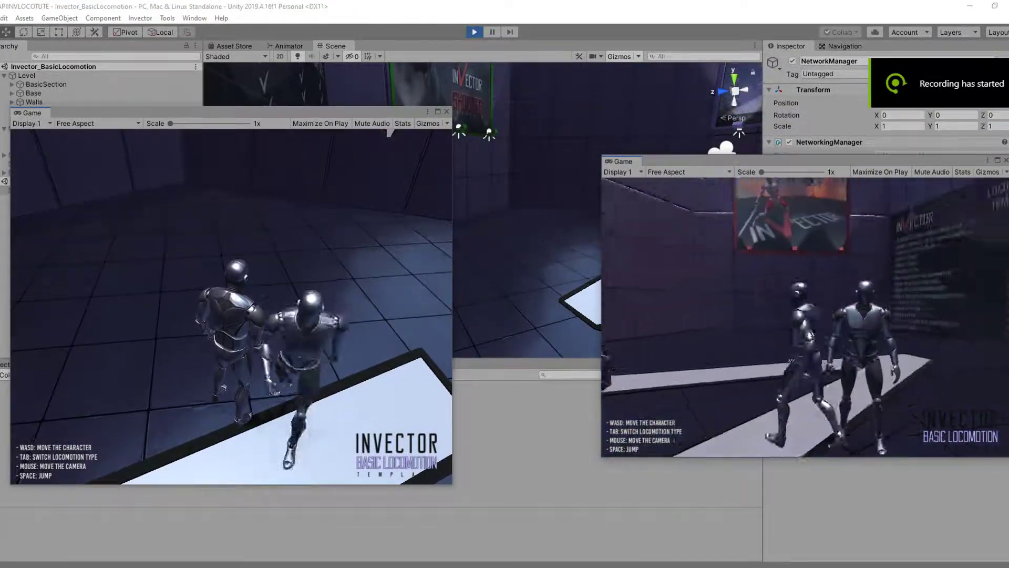
{"action": "key", "text": "w"}
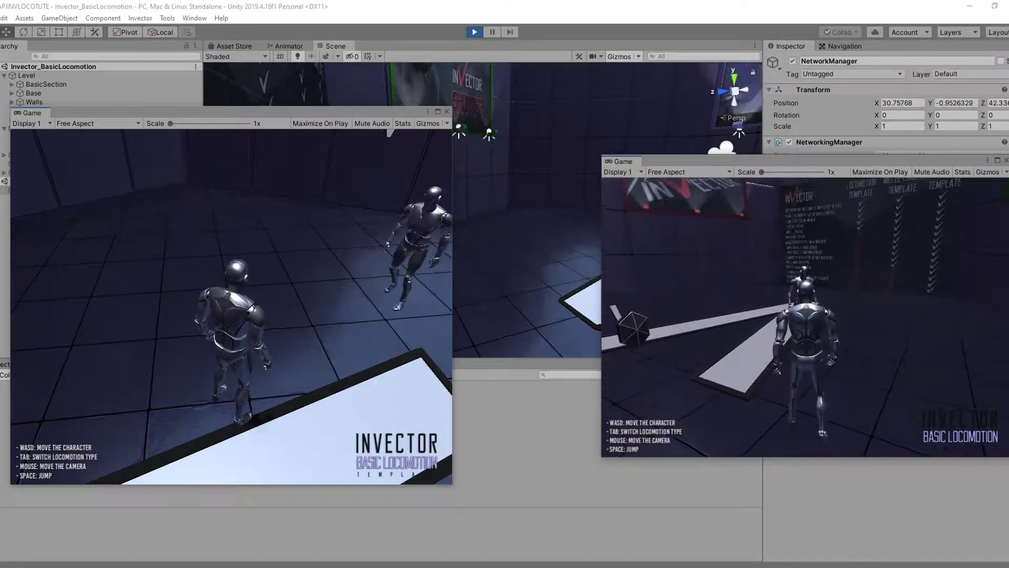
{"action": "left_click", "coordinate": [302, 330]}
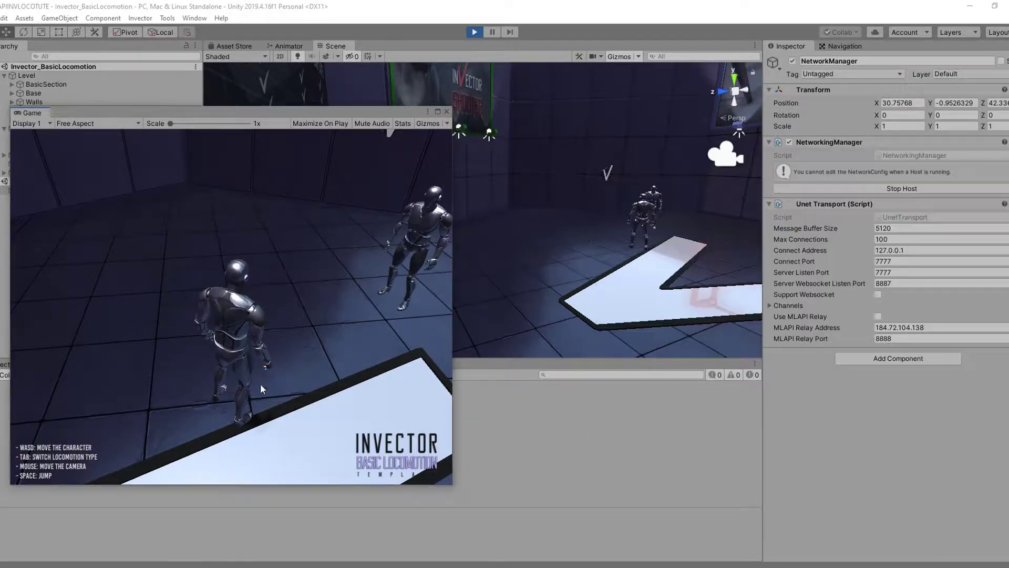
{"action": "key", "text": "w"}
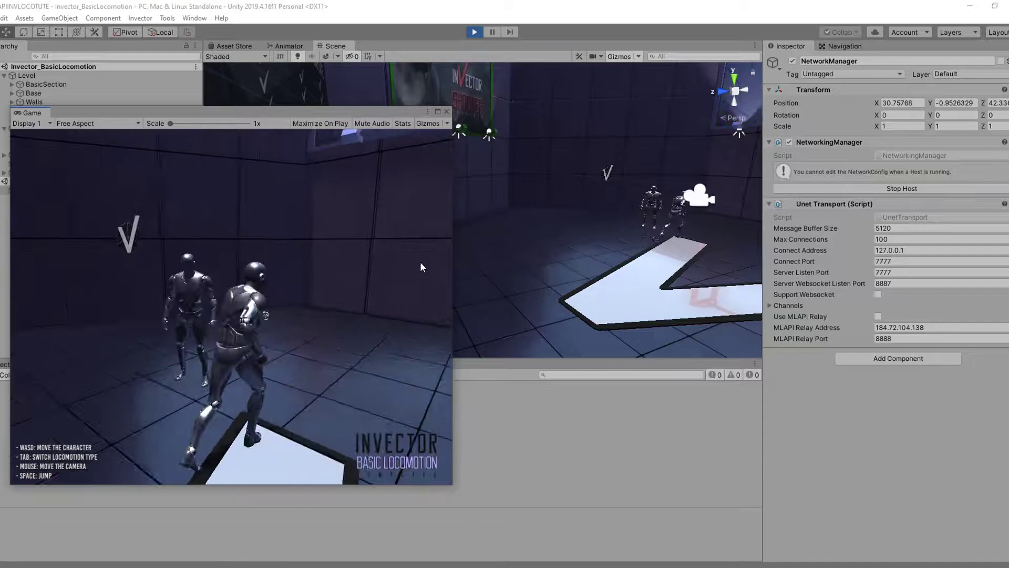